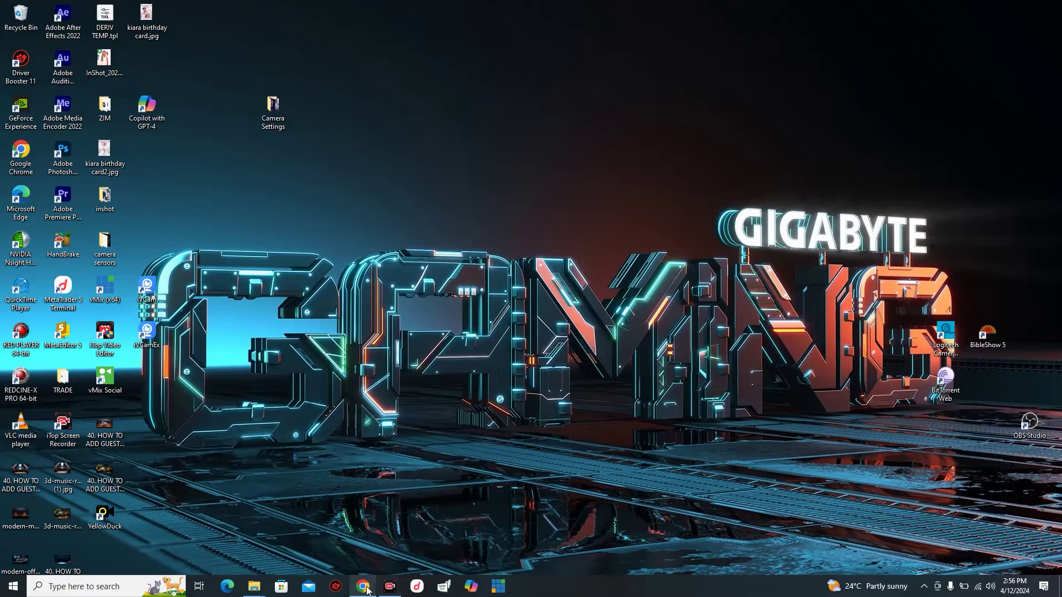
# Step: In Chrome, search the web for "obs studio" and open the official OBS Studio website
pyautogui.click(367, 590)
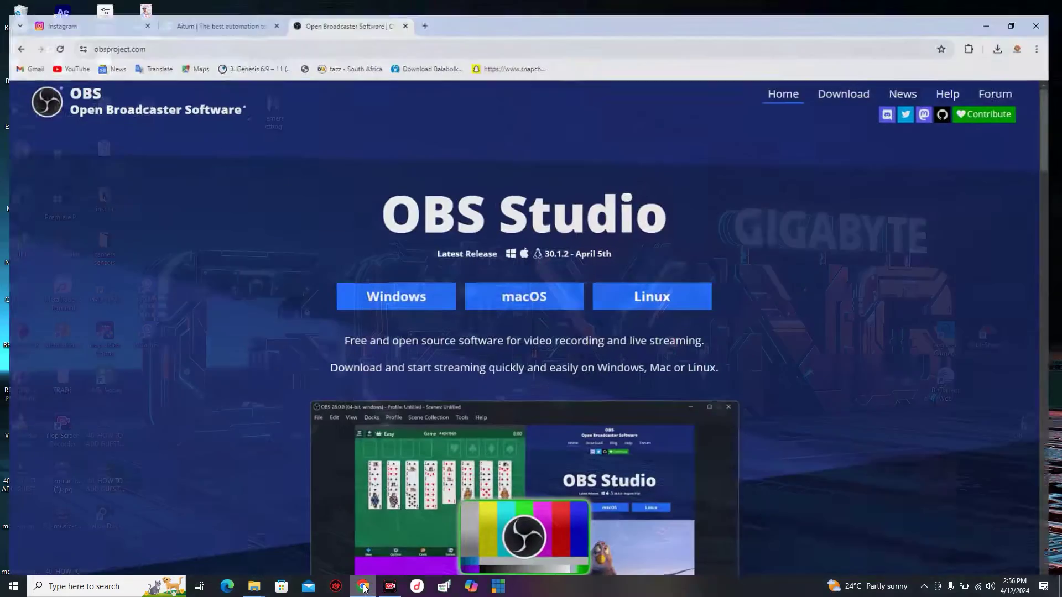
pyautogui.click(184, 36)
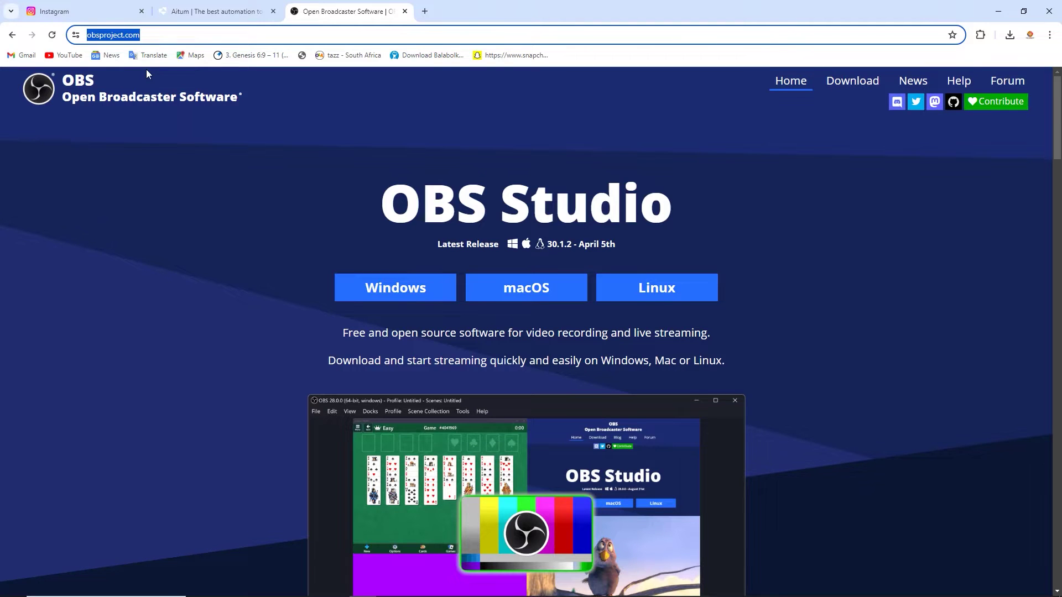
pyautogui.write('OBs studio')
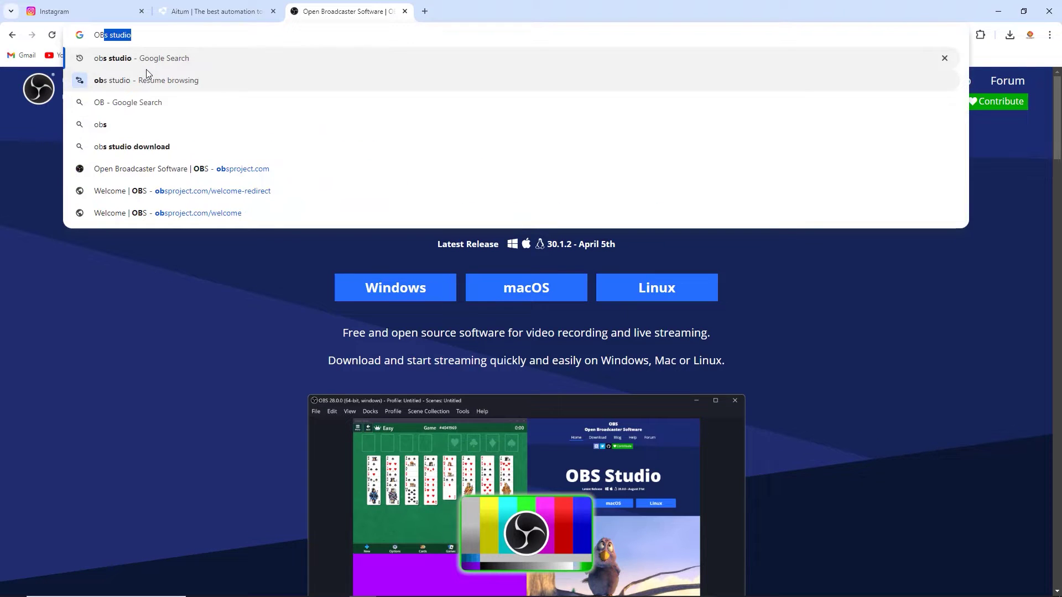
pyautogui.press('Return')
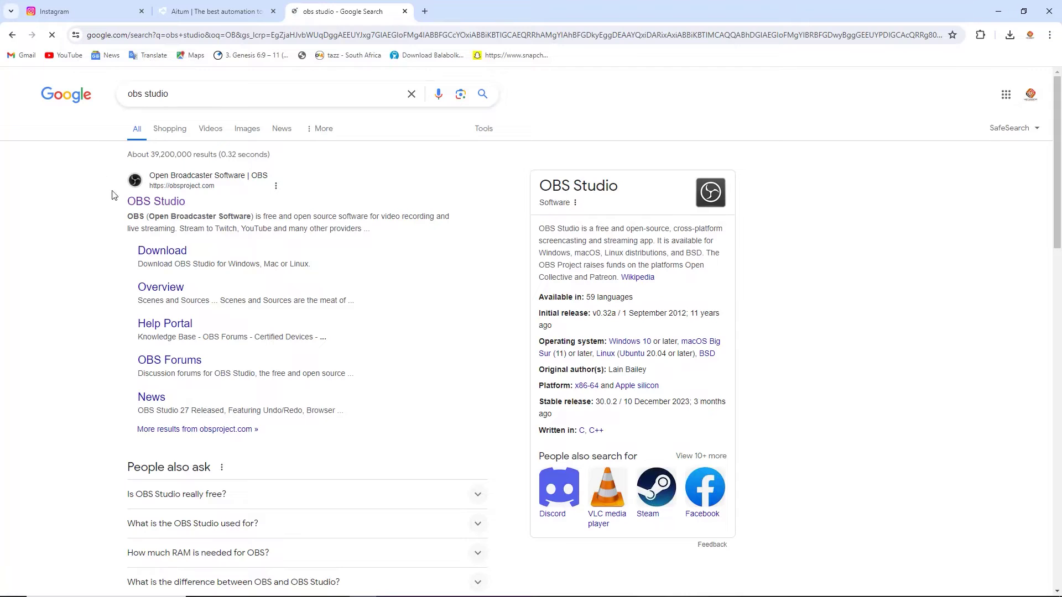
pyautogui.click(154, 203)
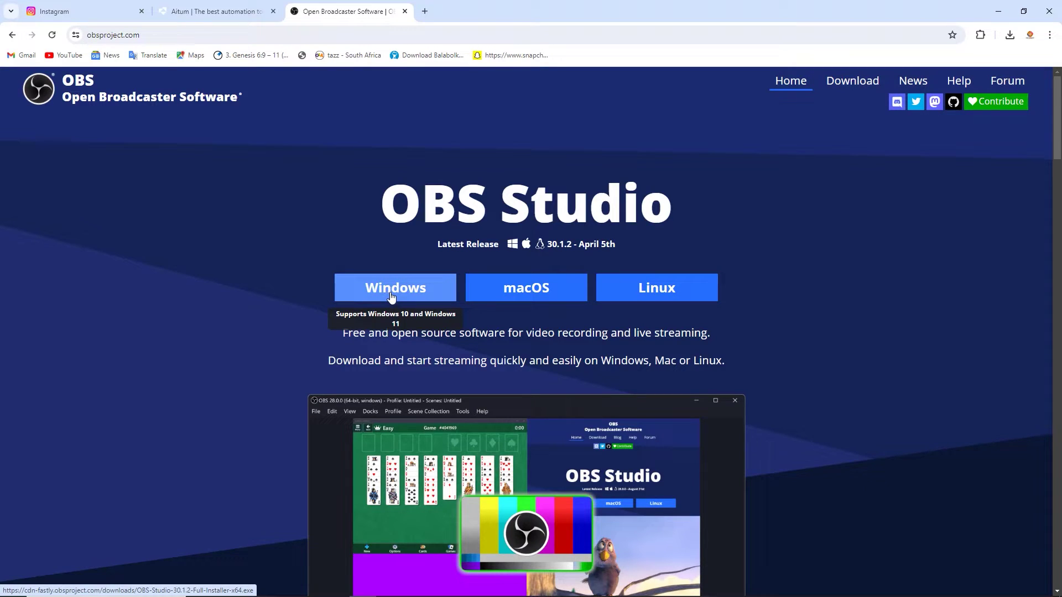
# Step: Minimize the browser, open the Downloads folder and select the OBS-Studio-30.1.2 full installer
pyautogui.click(999, 11)
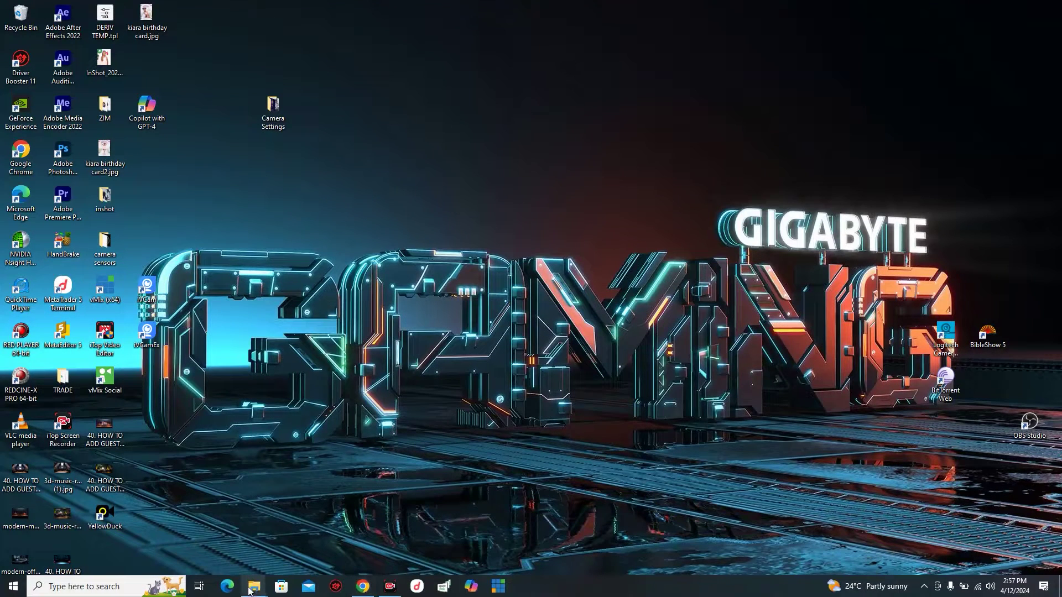
pyautogui.moveTo(254, 587)
pyautogui.click(226, 556)
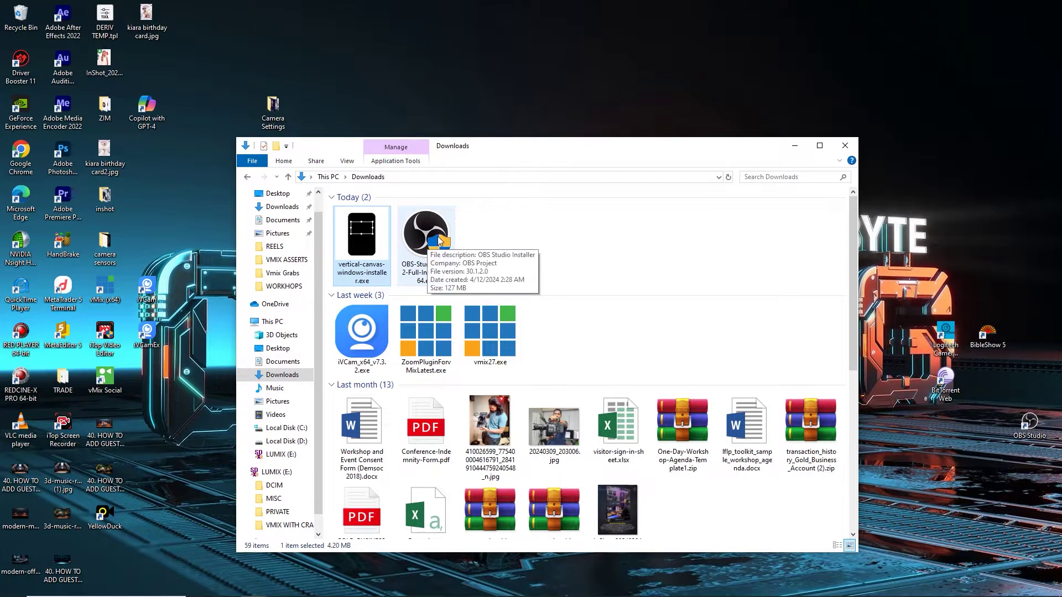
pyautogui.click(446, 264)
# Step: Return to Chrome and find the Aitum Vertical Plugin download on the aitum.tv page
pyautogui.moveTo(403, 578)
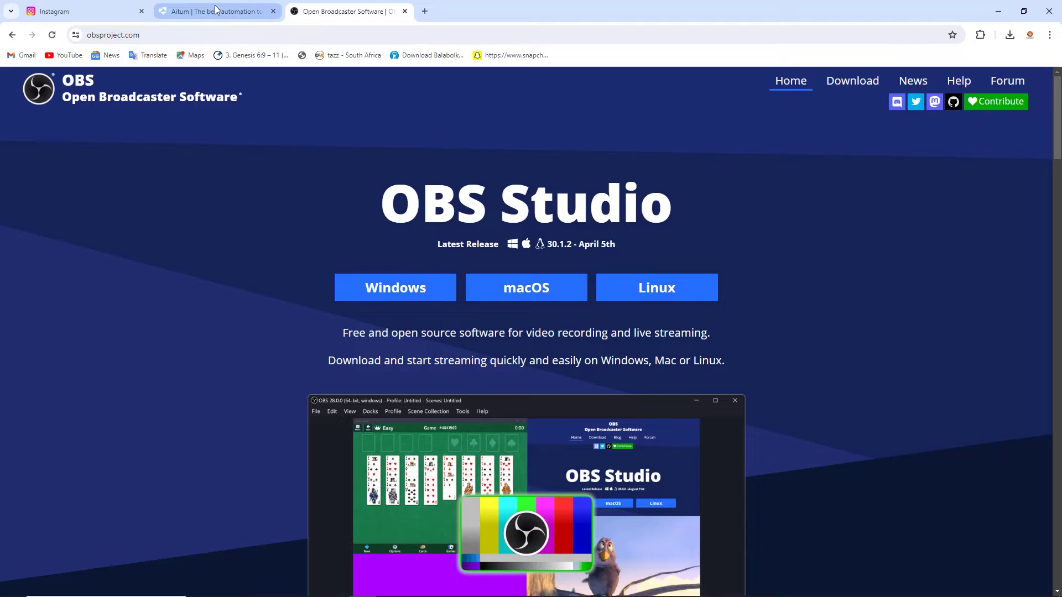
pyautogui.click(216, 9)
pyautogui.scroll(15, 169, 294)
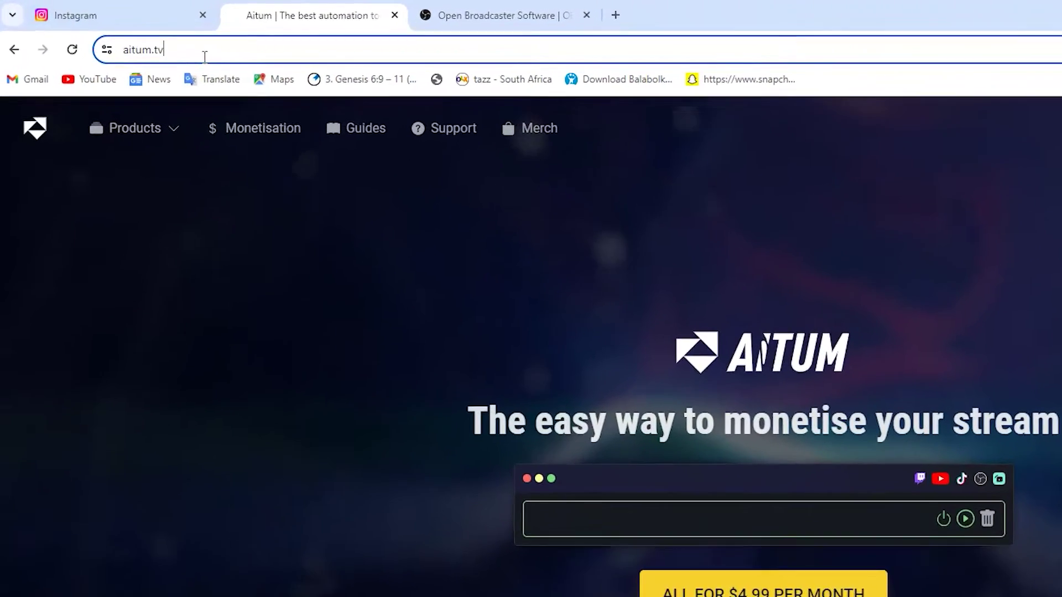
pyautogui.click(108, 44)
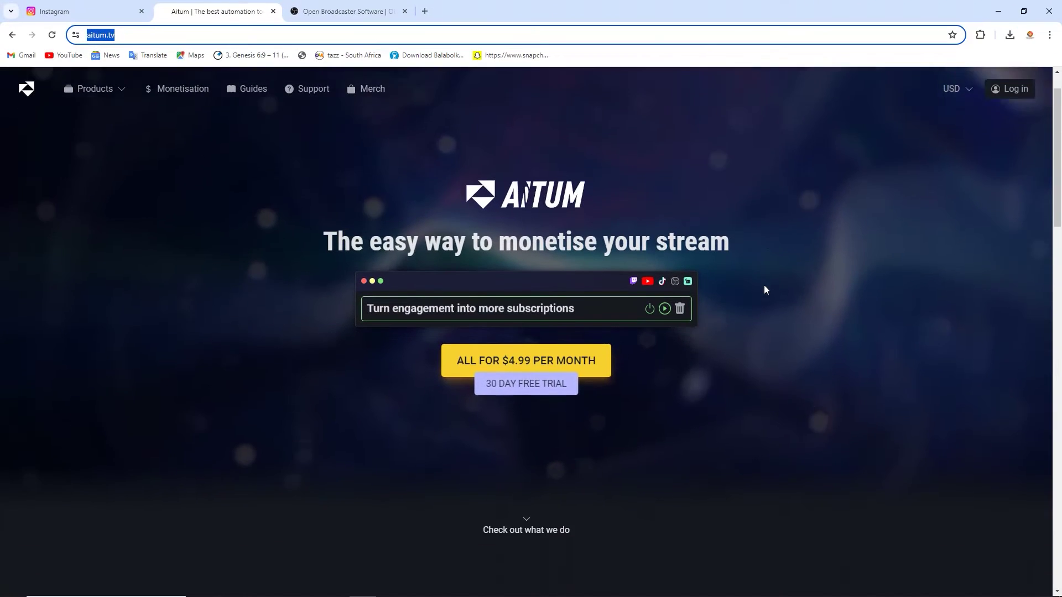
pyautogui.scroll(-10, 765, 288)
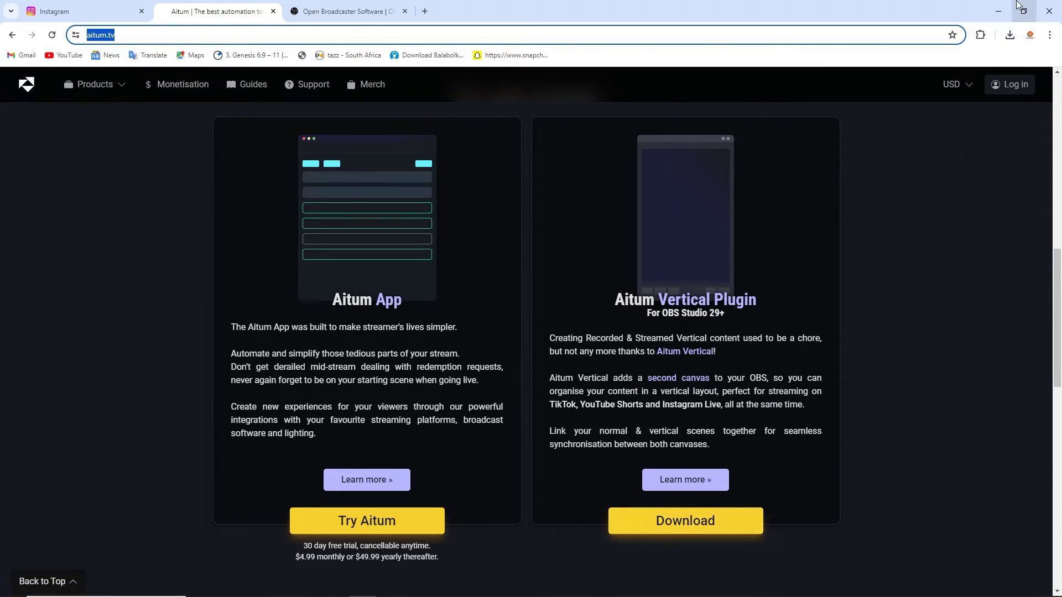
# Step: Locate vertical-canvas-windows-installer.exe in the Downloads folder and launch OBS Studio from the desktop
pyautogui.click(996, 7)
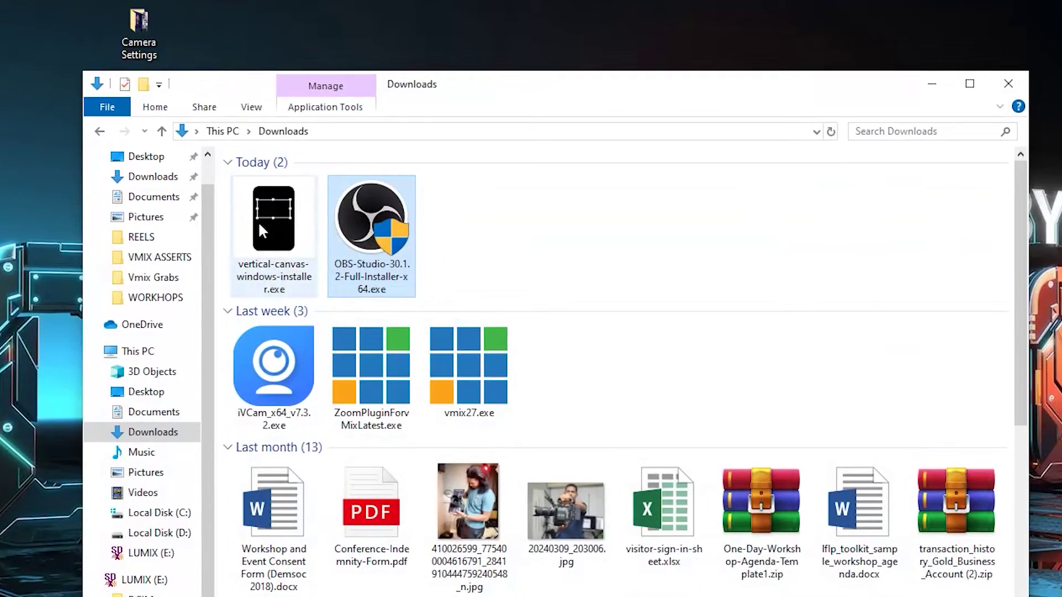
pyautogui.click(373, 281)
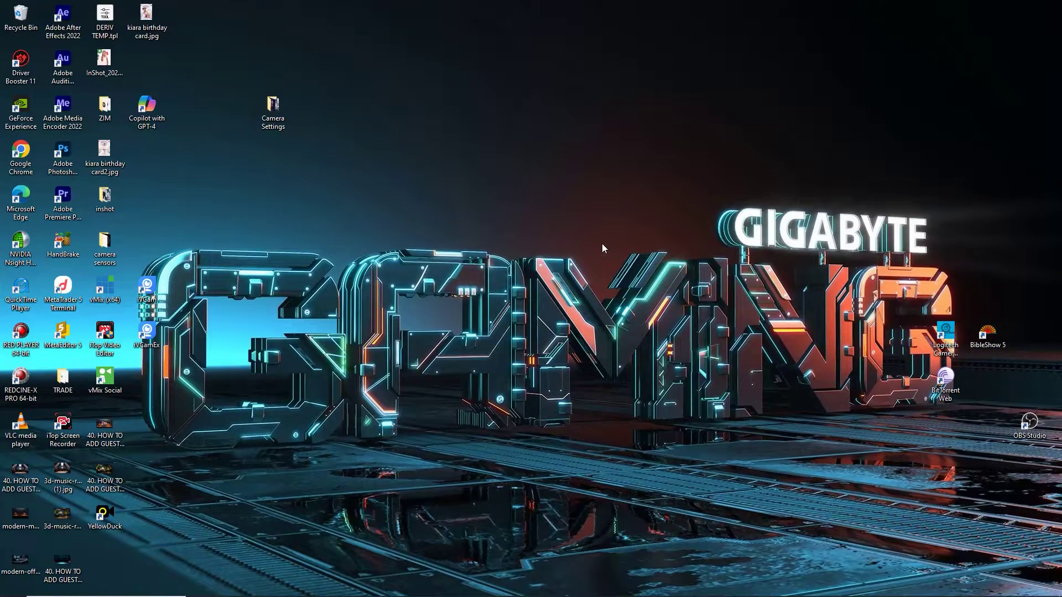
pyautogui.click(1030, 424)
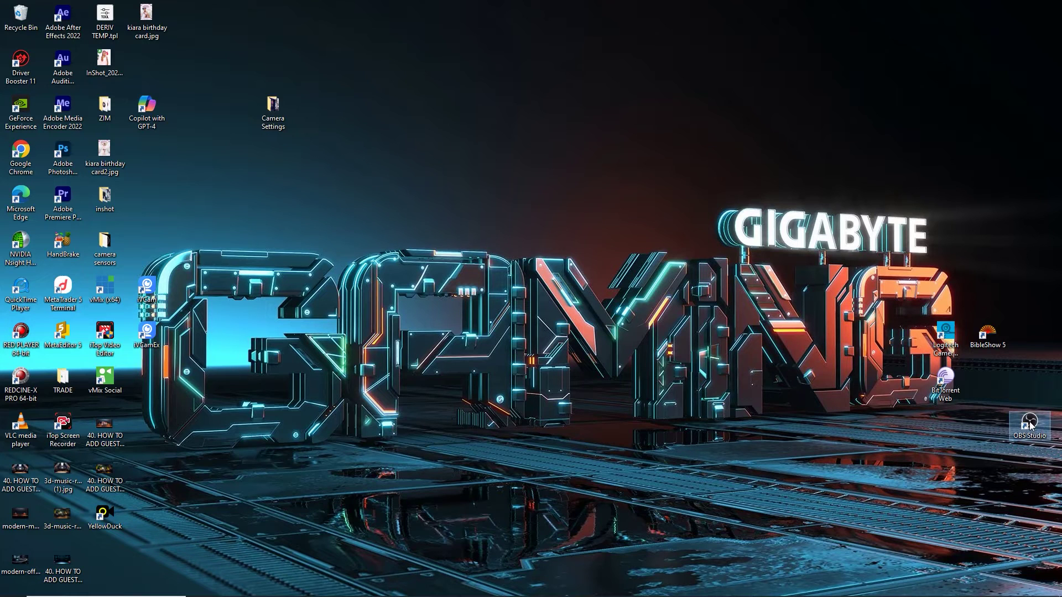
pyautogui.doubleClick(1030, 425)
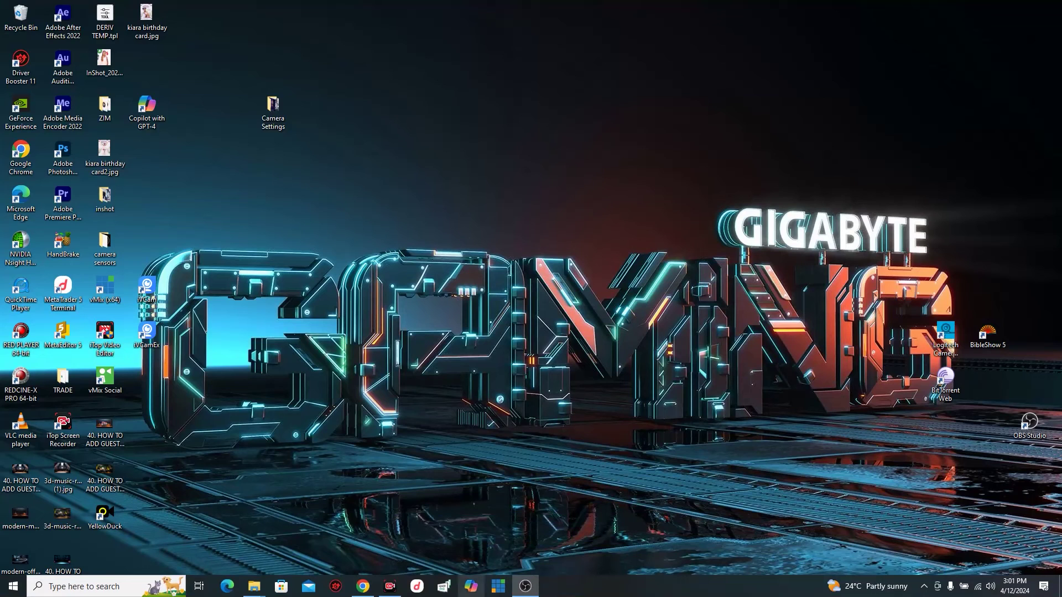
# Step: In Chrome, create an Instagram live video titled "testing" with the Public audience and continue to its stream URL and key details
pyautogui.click(362, 587)
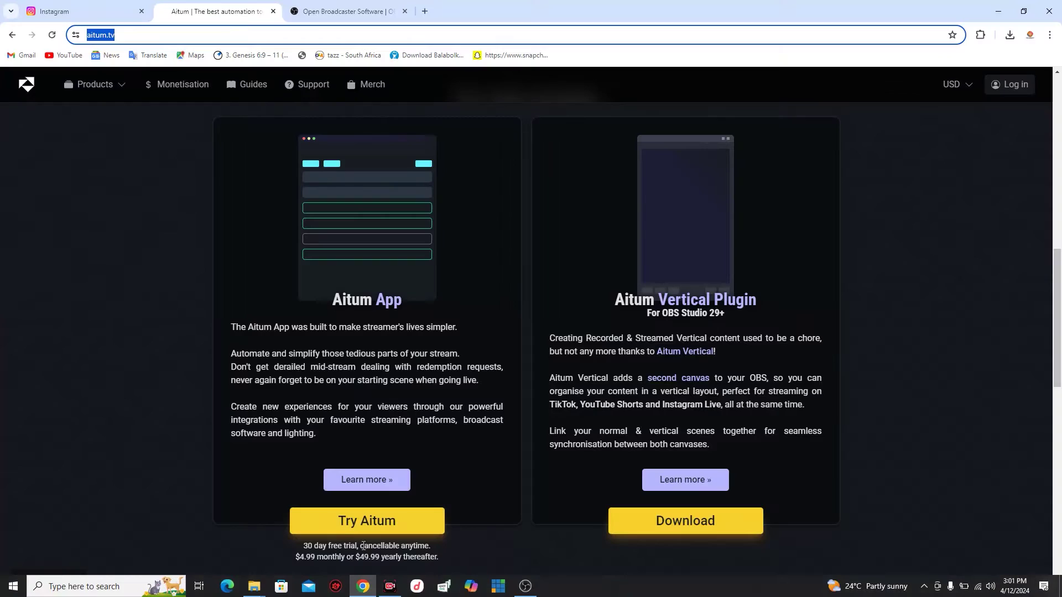
pyautogui.click(83, 11)
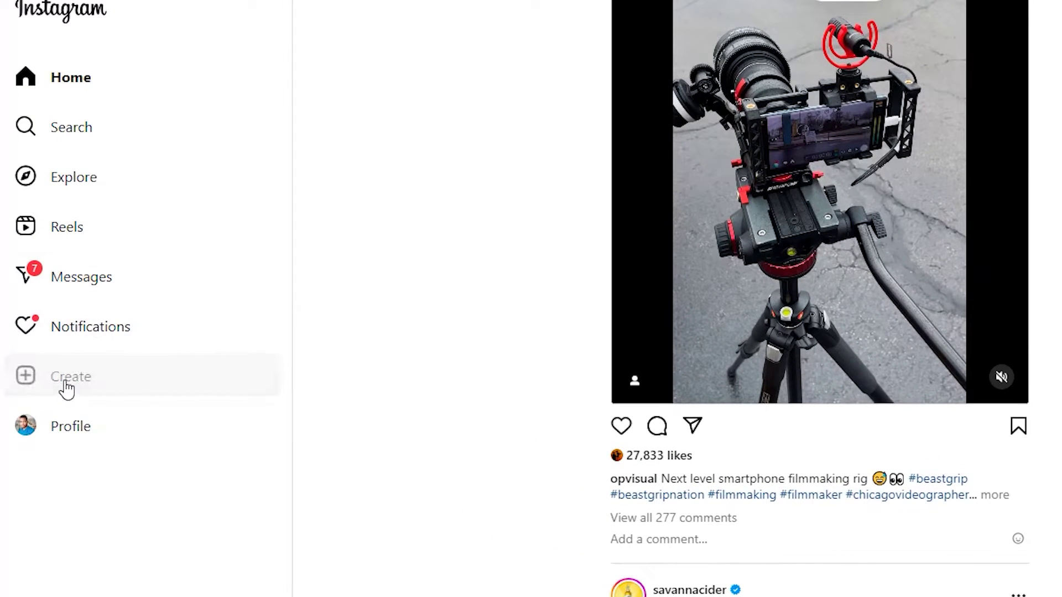
pyautogui.click(67, 389)
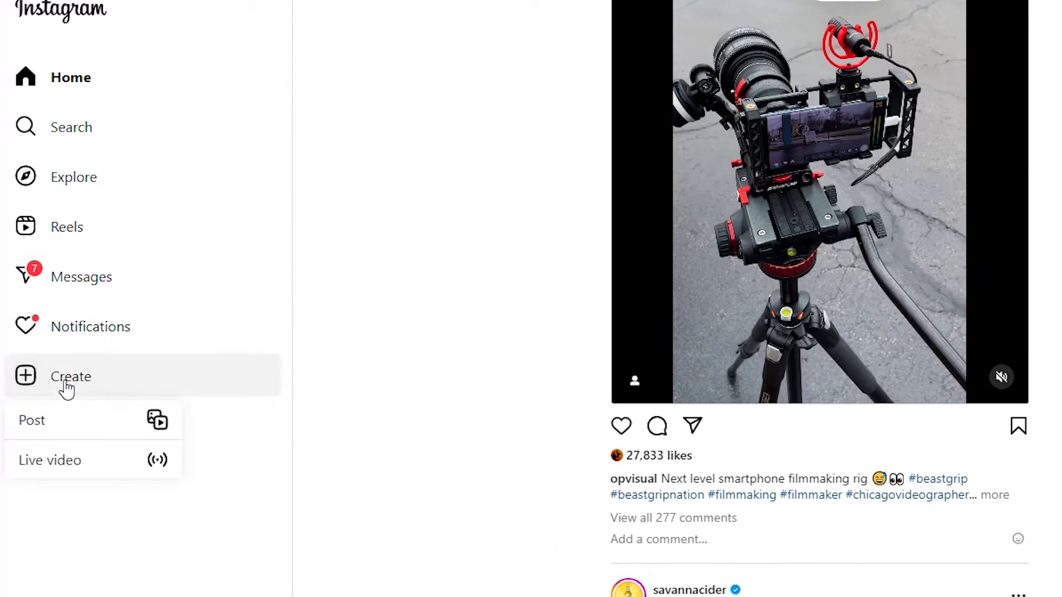
pyautogui.click(49, 462)
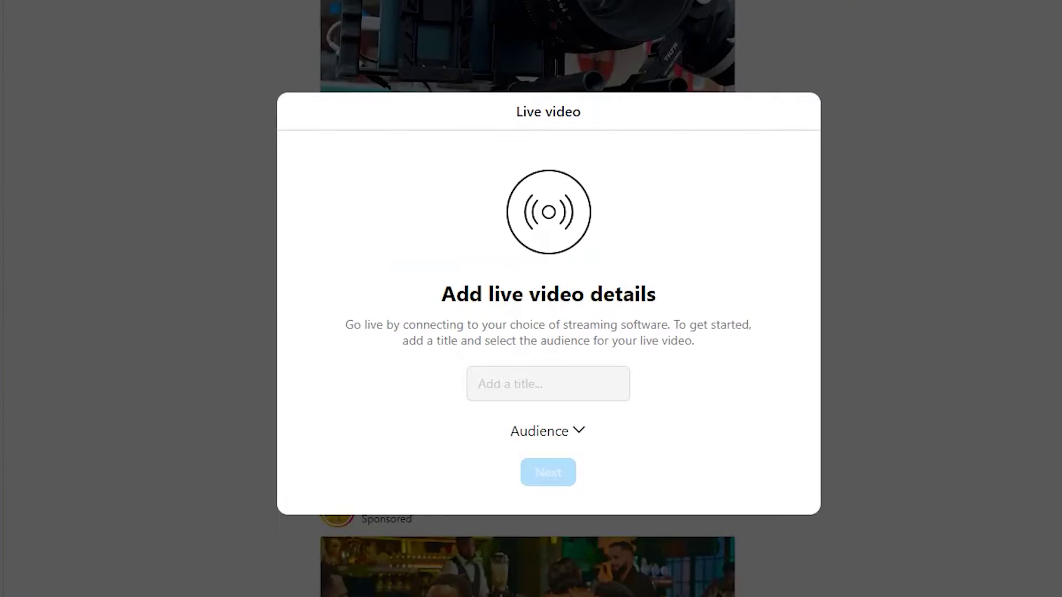
pyautogui.scroll(-15, 387, 315)
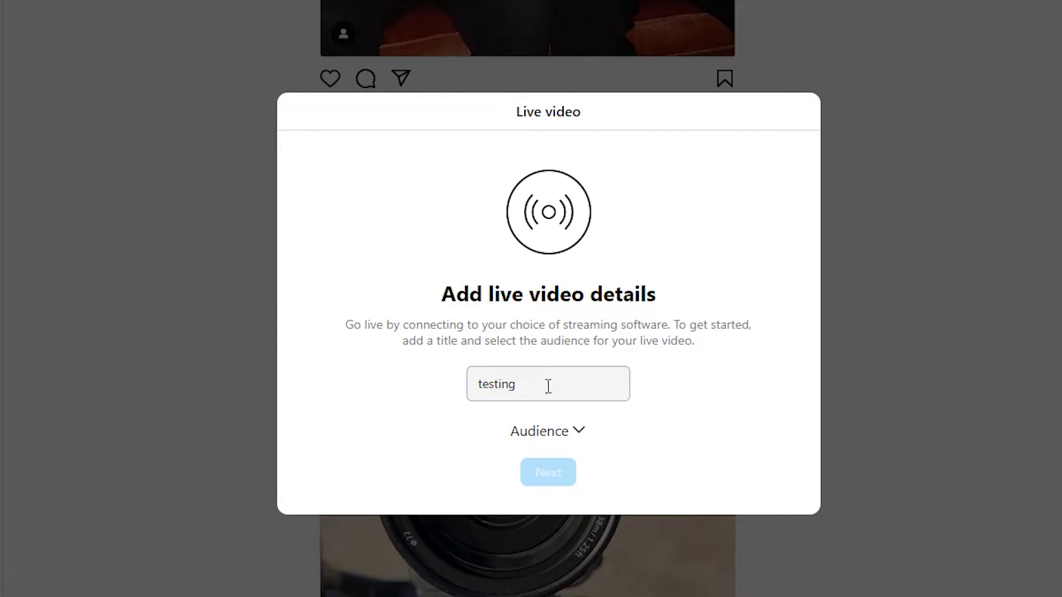
pyautogui.click(553, 434)
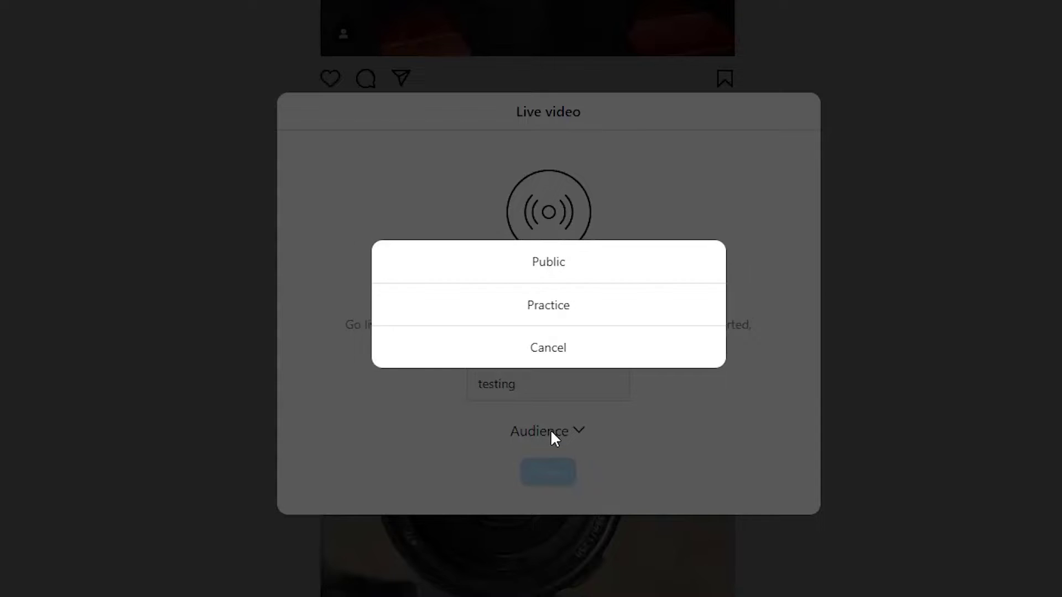
pyautogui.click(554, 272)
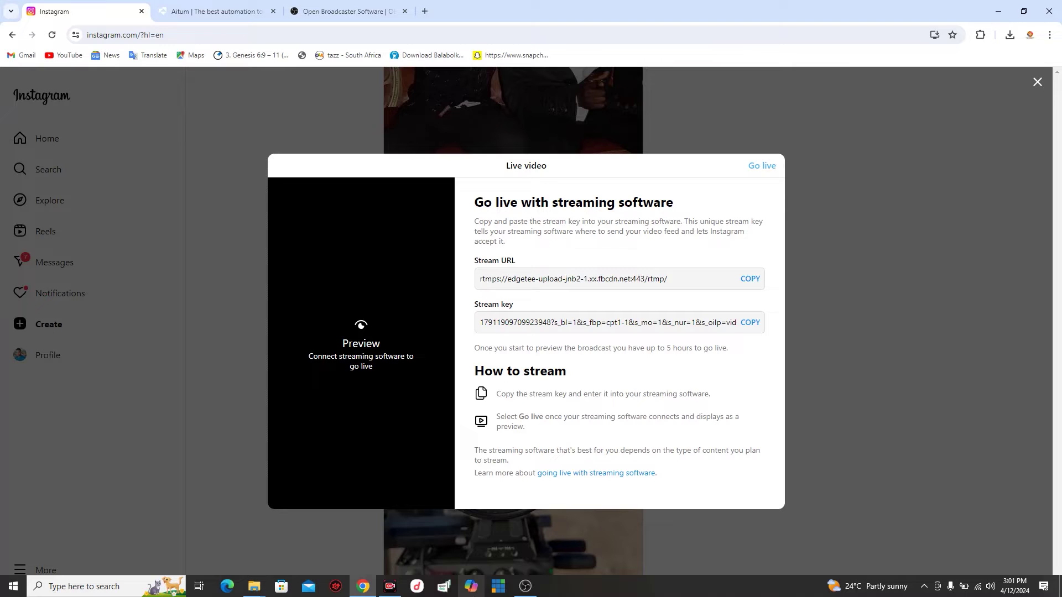
# Step: Switch to OBS Studio and add a new Video Capture Device source named "ATEM MINI" to the main scene
pyautogui.click(527, 587)
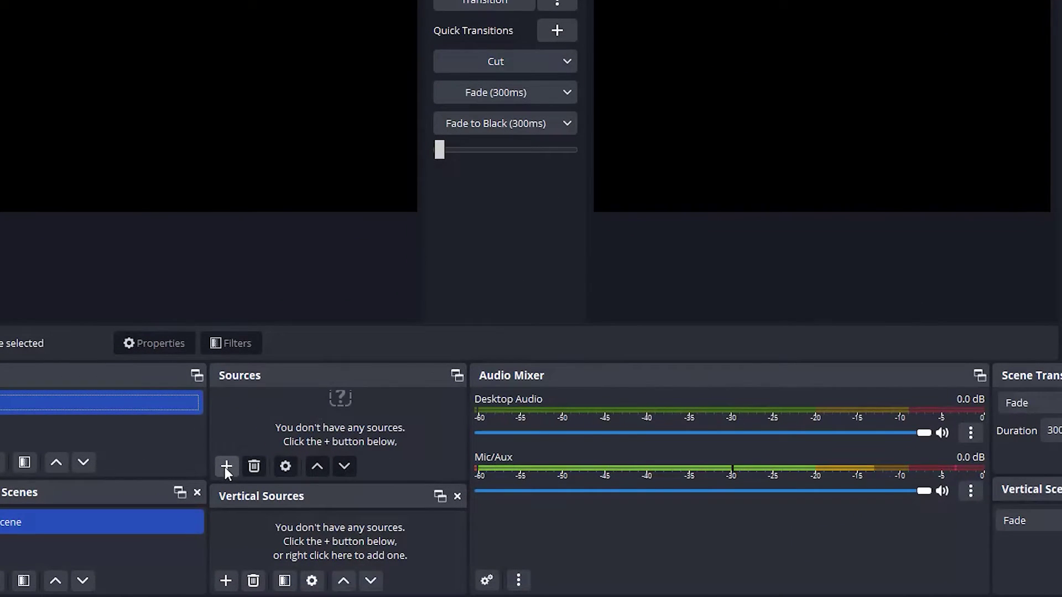
pyautogui.click(226, 467)
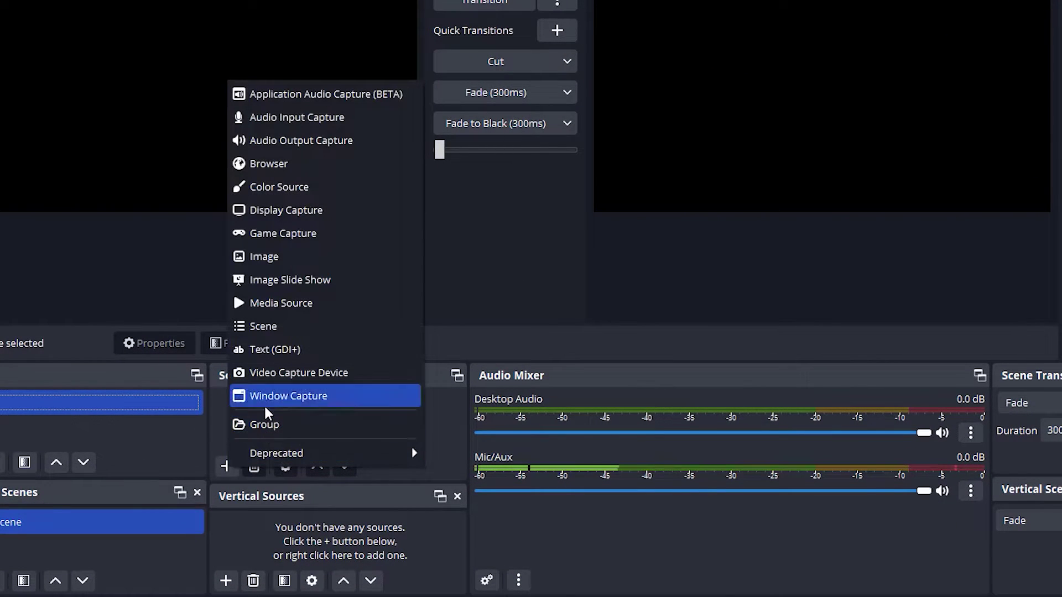
pyautogui.click(224, 469)
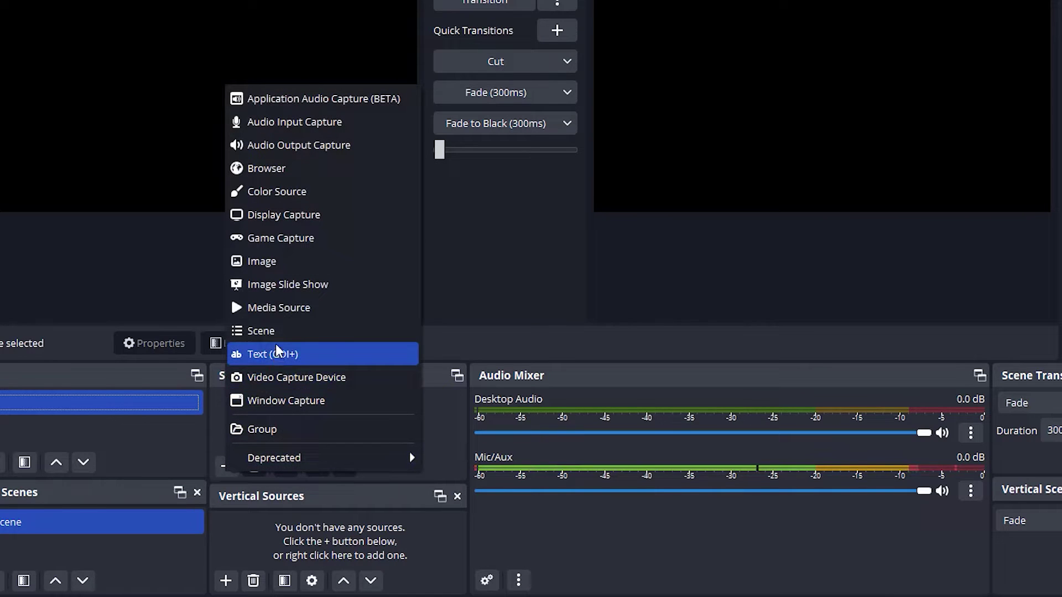
pyautogui.click(310, 377)
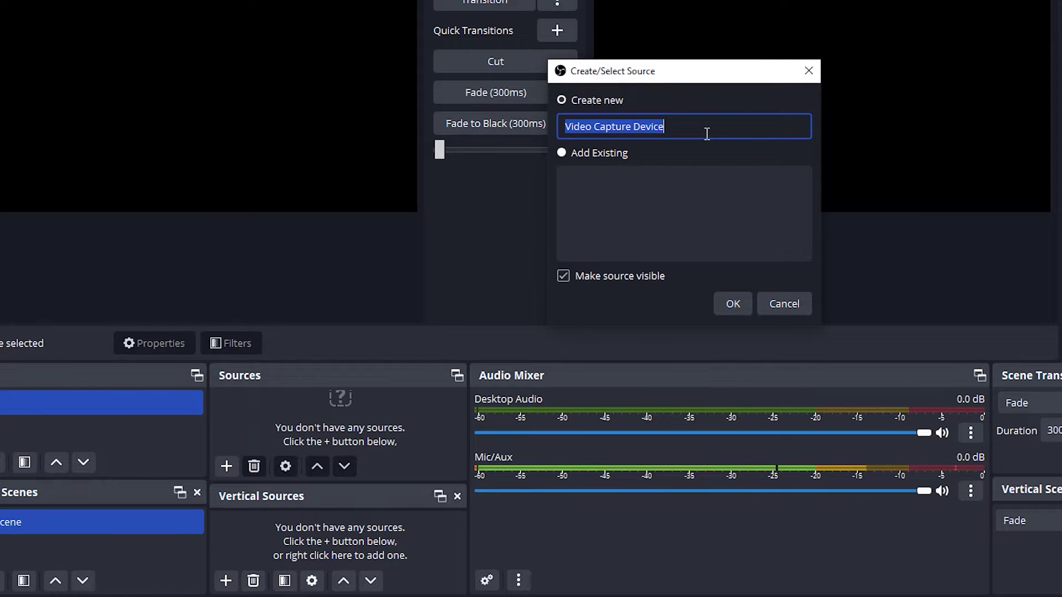
pyautogui.write('ATEM MINI')
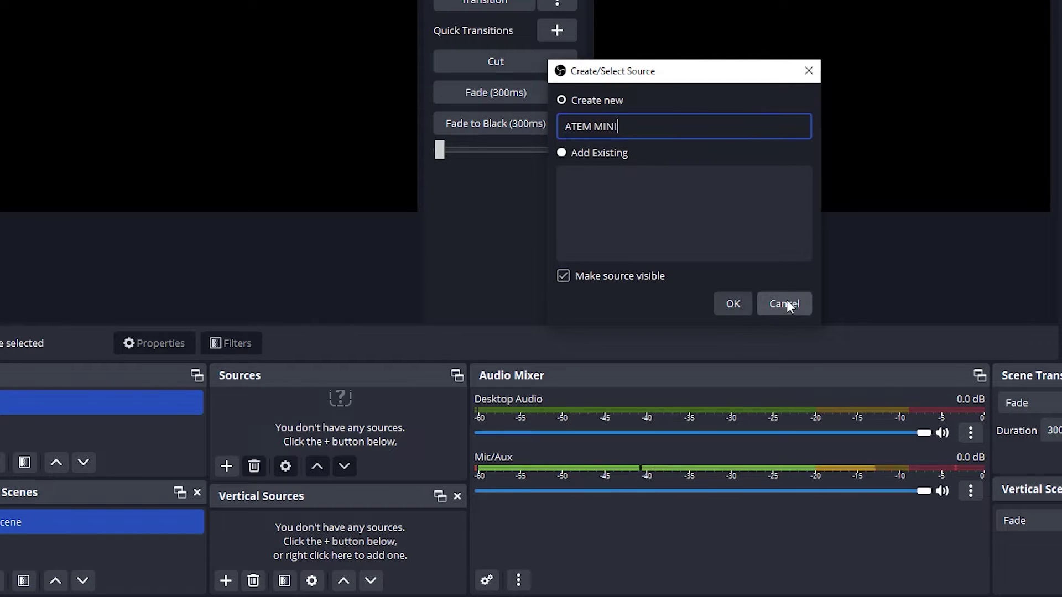
pyautogui.click(734, 302)
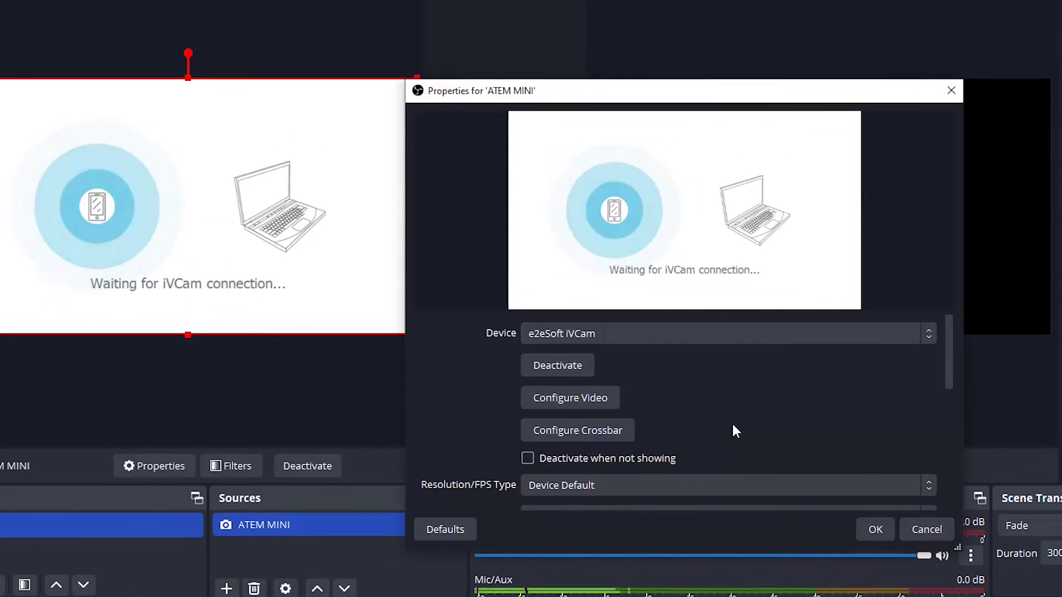
# Step: Set the ATEM MINI source's device to Blackmagic Design, accept its properties and cut the preview to the program output
pyautogui.click(678, 349)
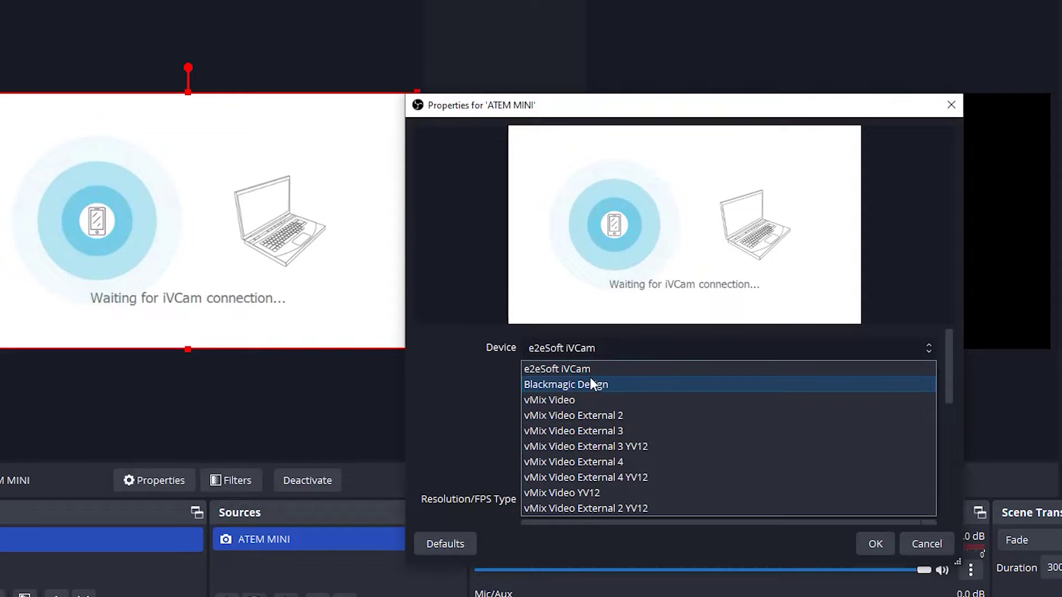
pyautogui.click(575, 385)
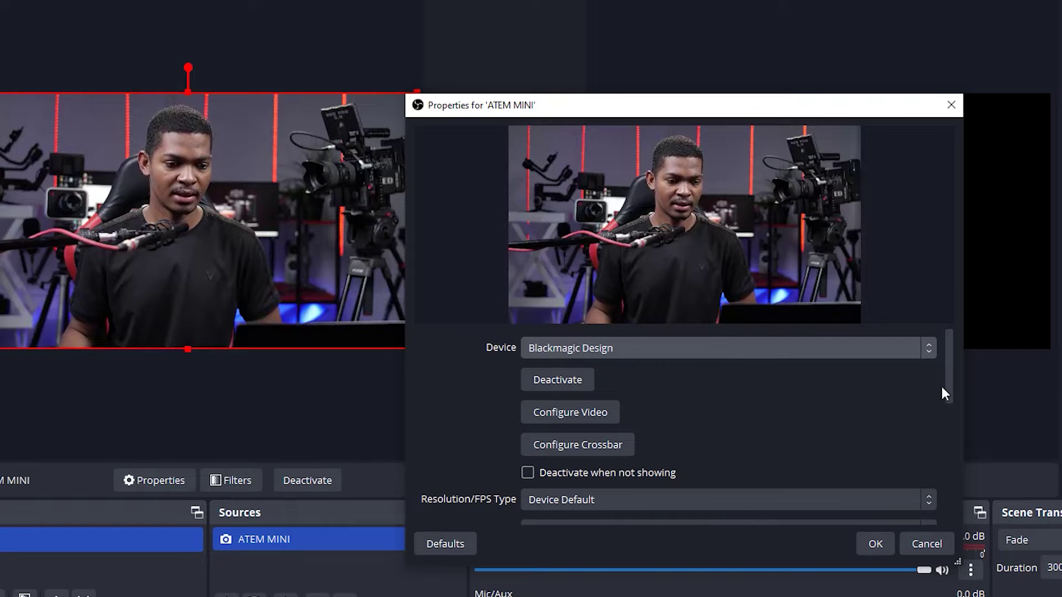
pyautogui.moveTo(951, 389); pyautogui.dragTo(916, 520)
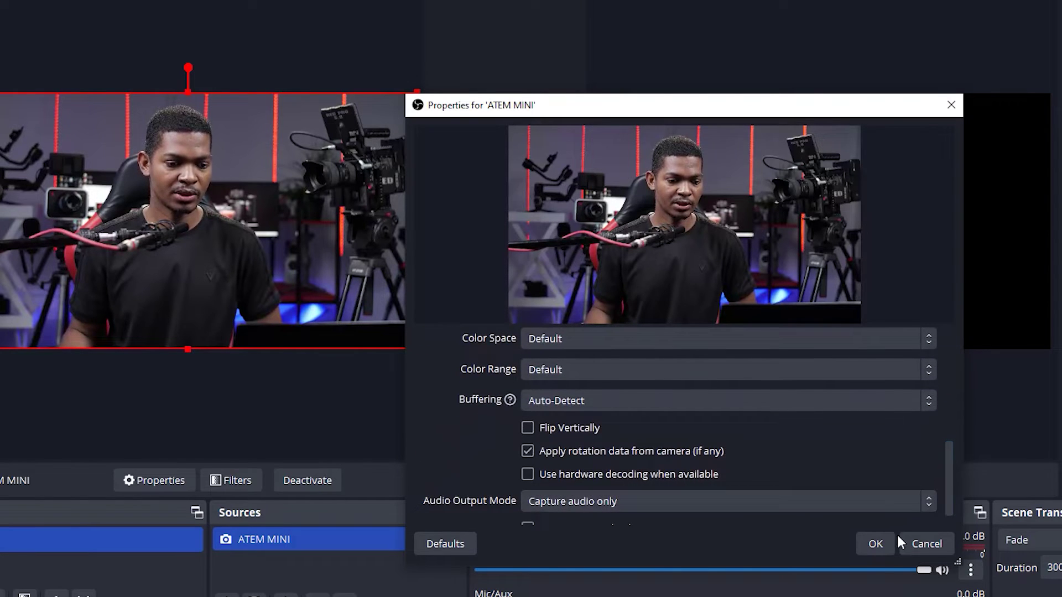
pyautogui.click(875, 544)
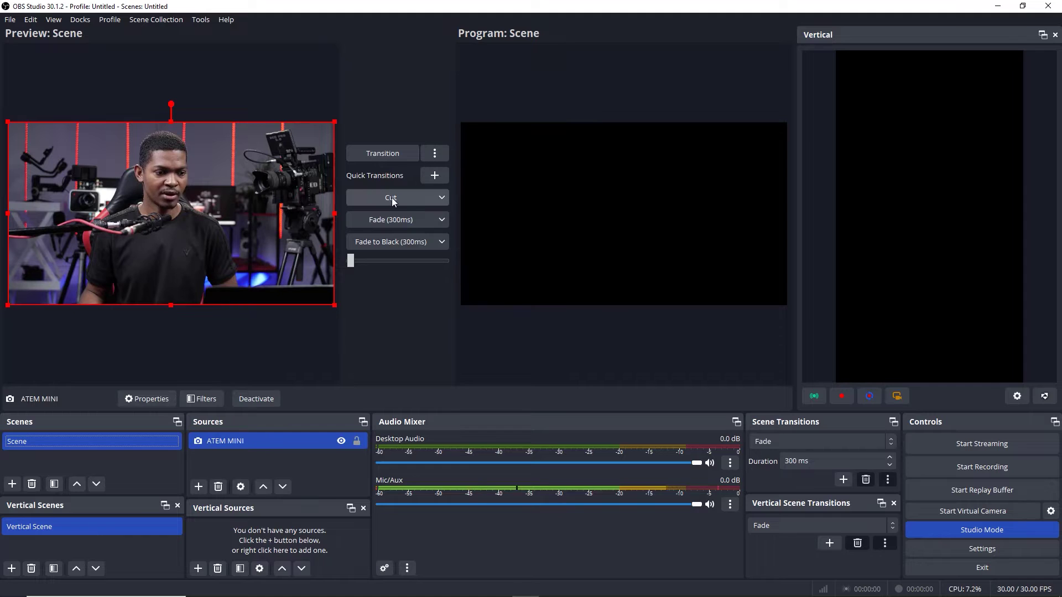
pyautogui.click(392, 197)
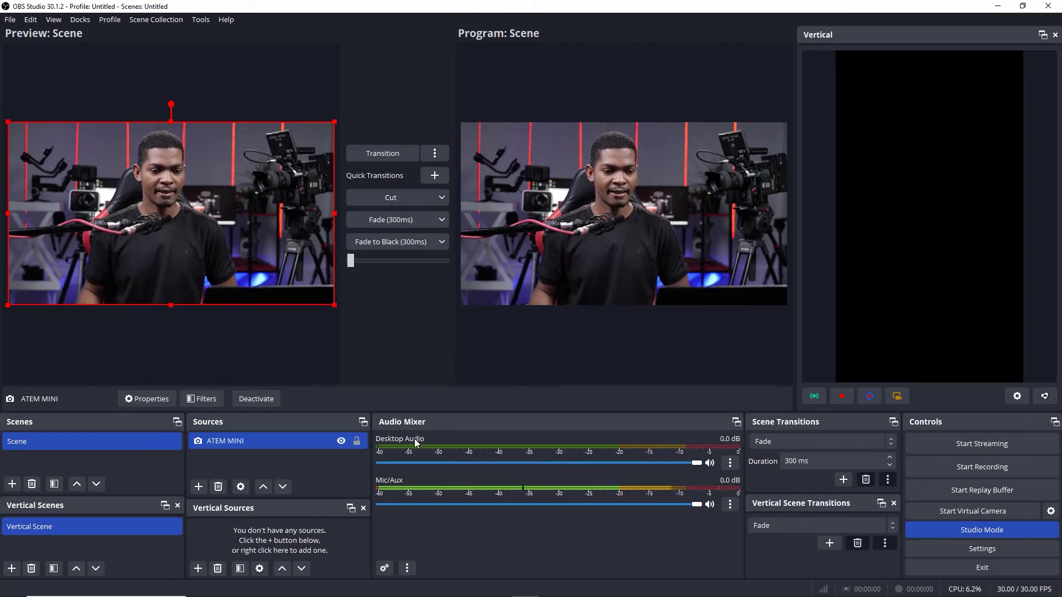
# Step: Add the existing ATEM MINI video capture device as a source in the vertical scene
pyautogui.click(309, 442)
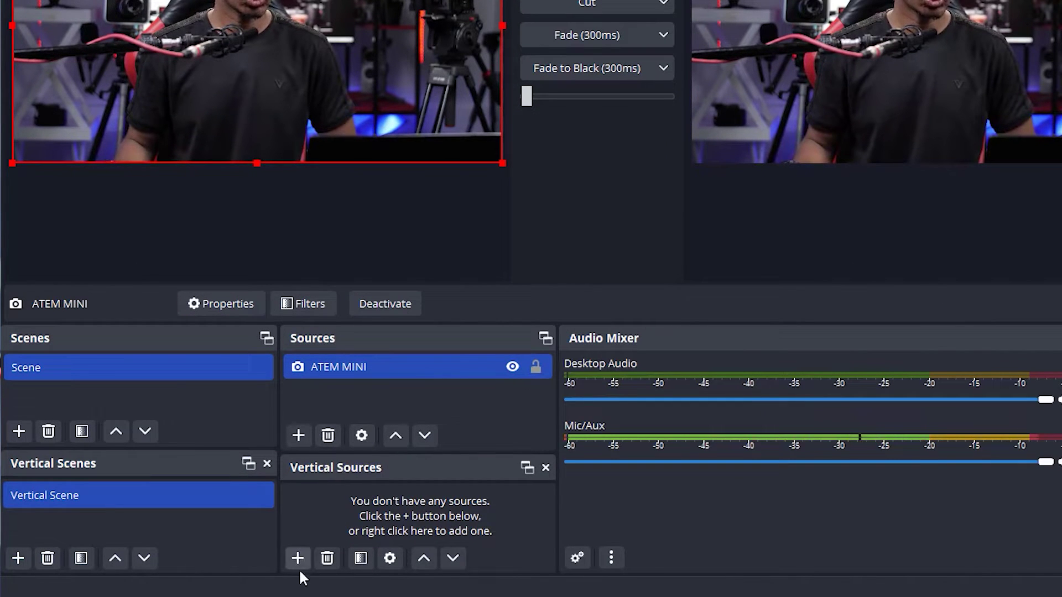
pyautogui.click(297, 559)
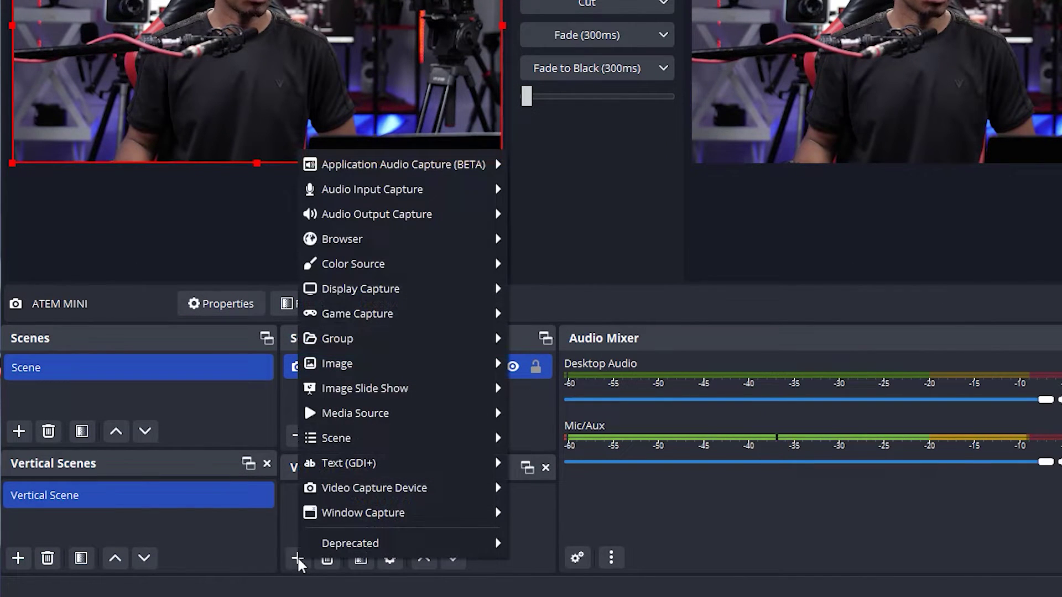
pyautogui.moveTo(356, 496)
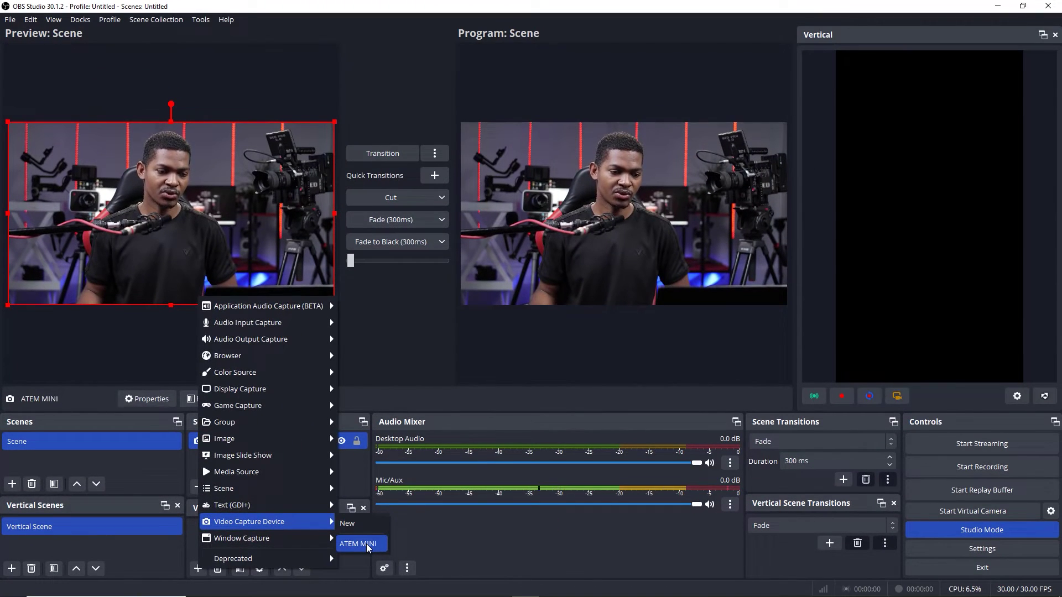
pyautogui.click(551, 526)
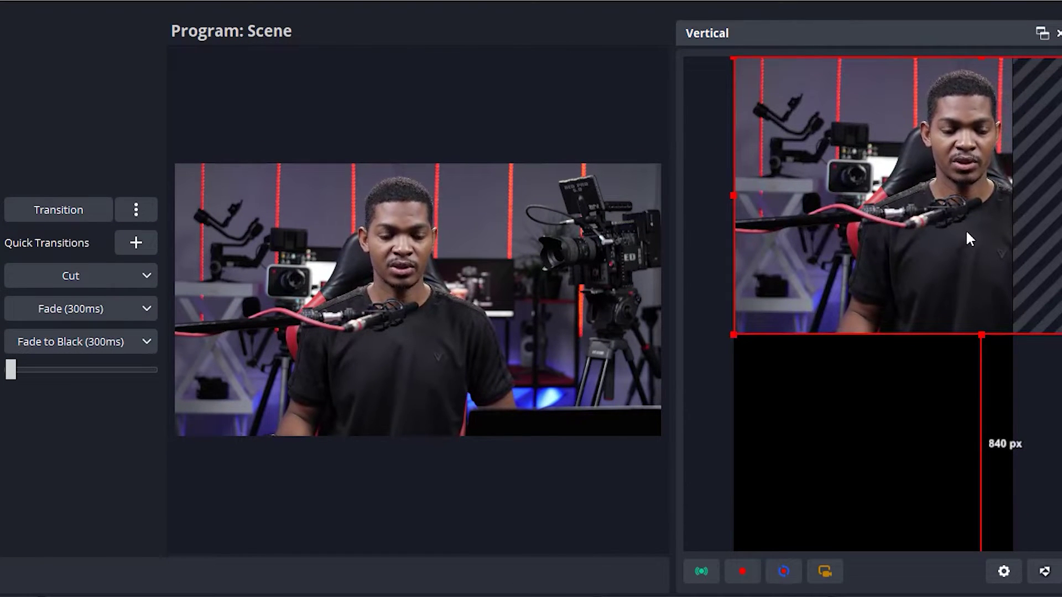
# Step: Enlarge the ATEM MINI source to fill the full height of the vertical canvas and centre the presenter in the frame
pyautogui.moveTo(963, 248); pyautogui.dragTo(863, 339)
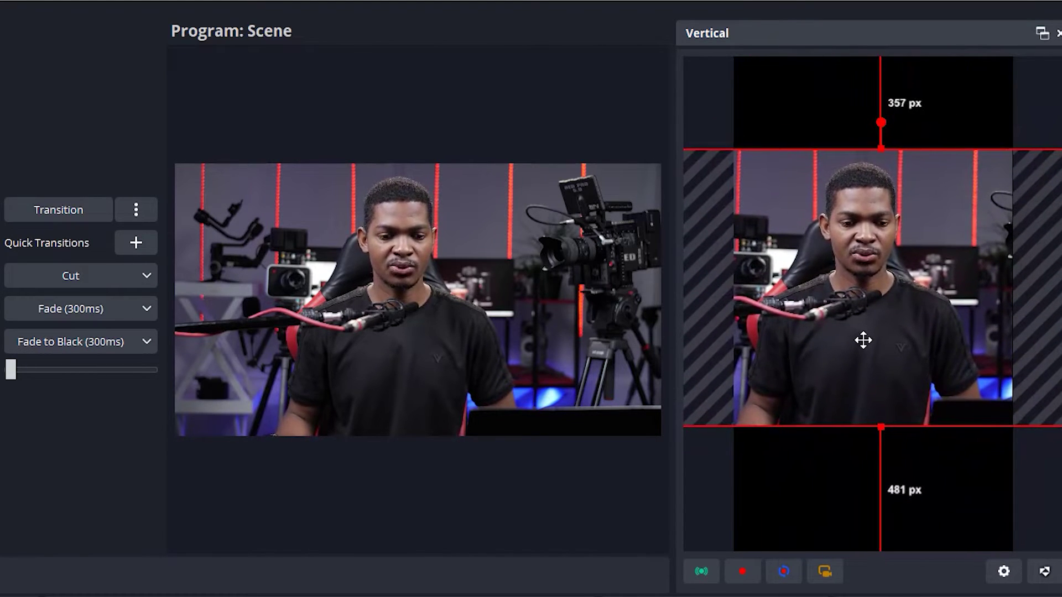
pyautogui.moveTo(881, 427); pyautogui.dragTo(891, 551)
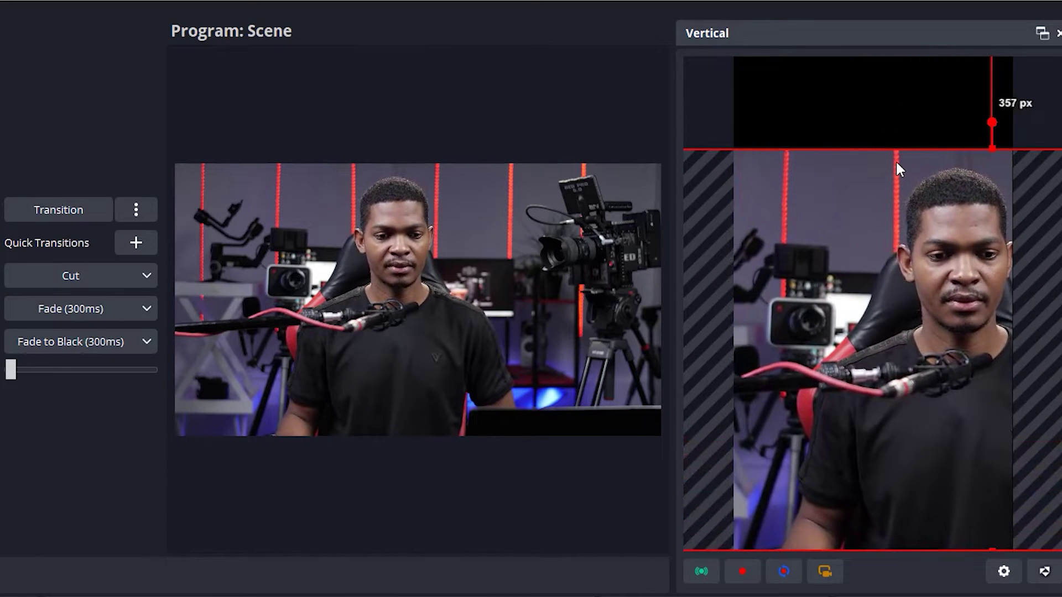
pyautogui.moveTo(982, 148); pyautogui.dragTo(971, 63)
pyautogui.moveTo(967, 257); pyautogui.dragTo(815, 254)
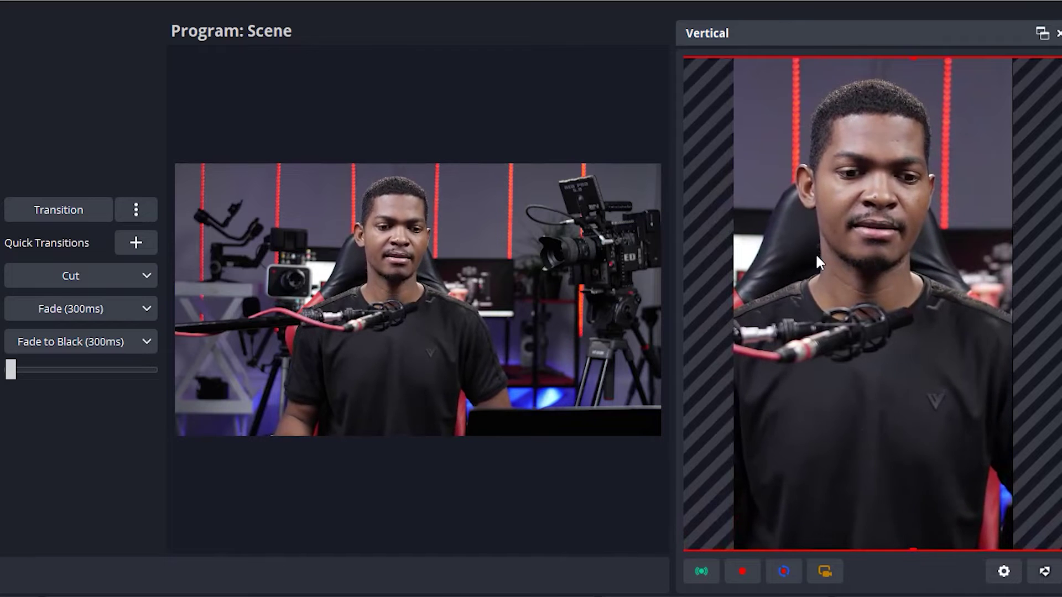
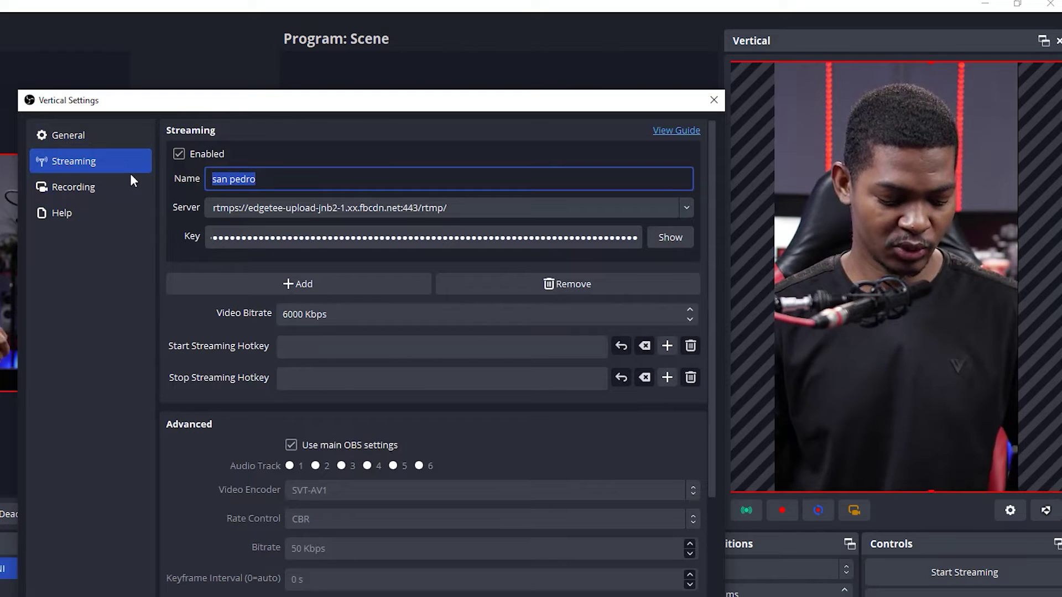
# Step: Name the stream output "TESTING" in the vertical canvas's streaming settings
pyautogui.write('TEST')
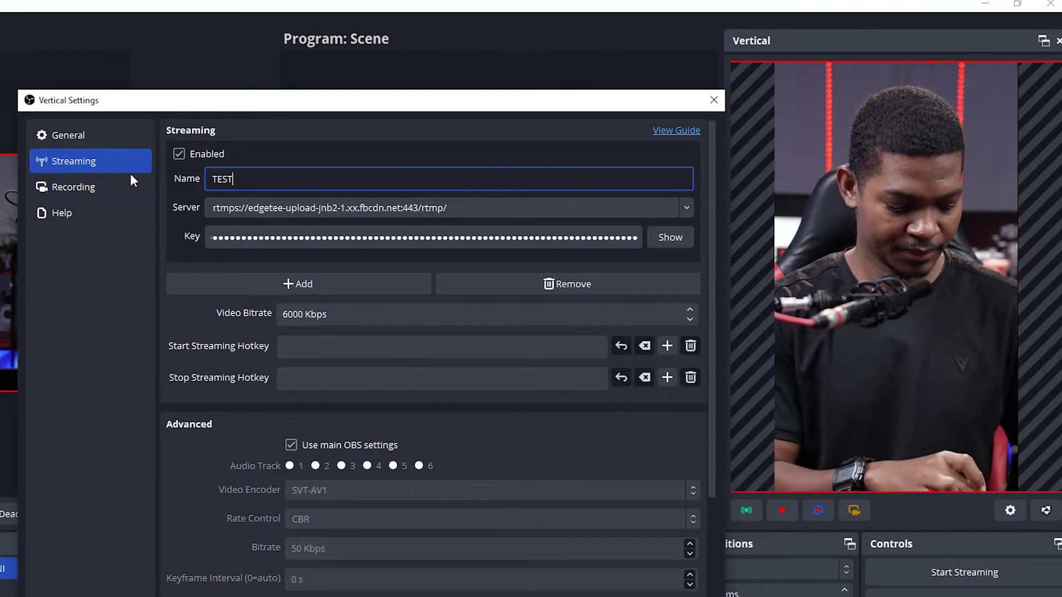
pyautogui.write('ING')
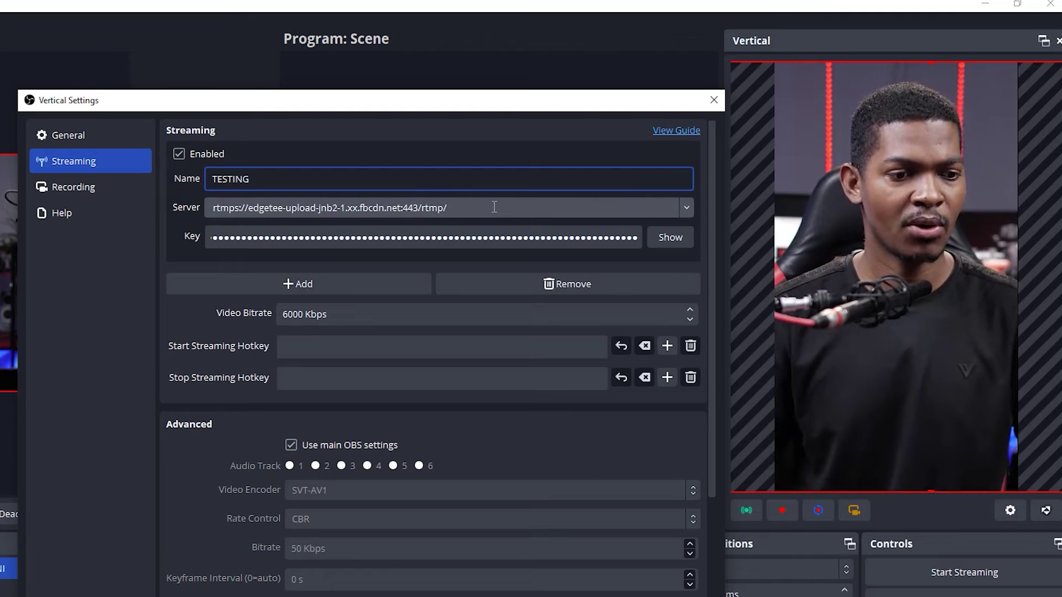
pyautogui.press('Tab')
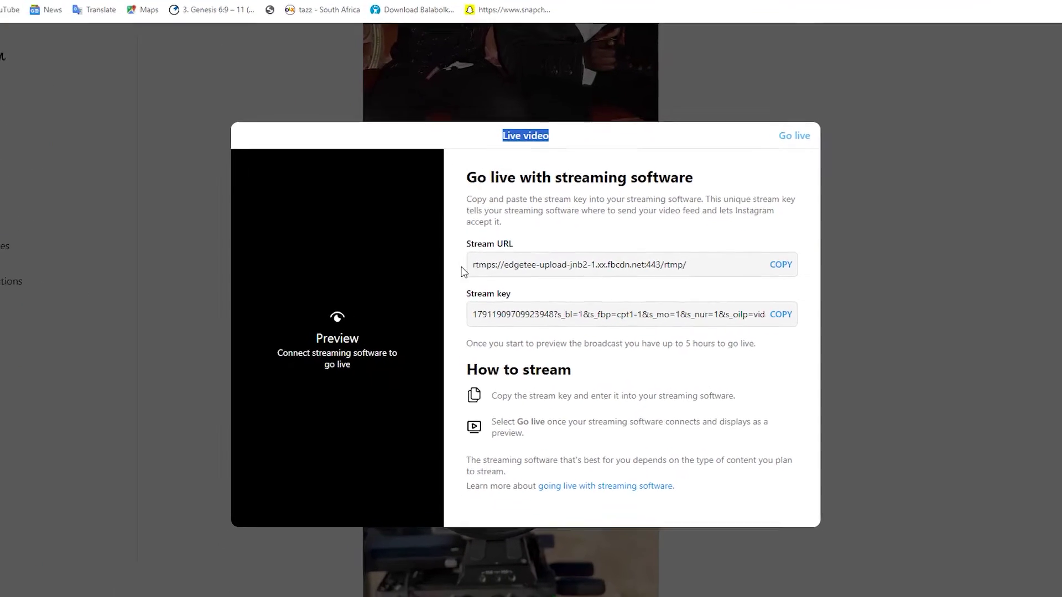
# Step: Copy the stream URL from Instagram in Chrome and paste it as the server in OBS Studio's vertical streaming settings
pyautogui.moveTo(757, 244); pyautogui.dragTo(399, 245)
pyautogui.click(833, 242)
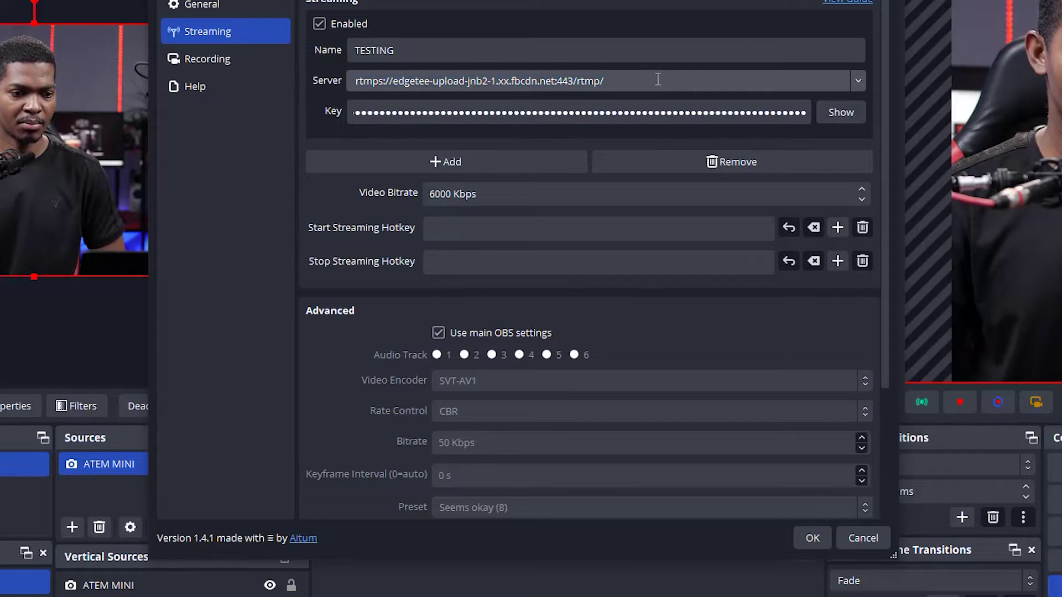
pyautogui.press('End')
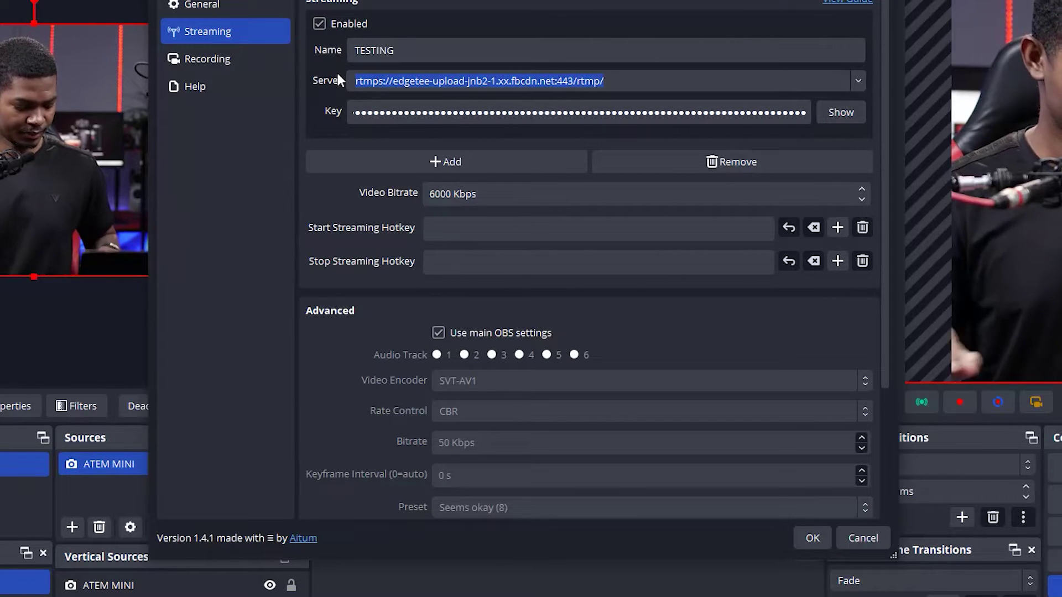
pyautogui.hotkey('ctrl', 'v')
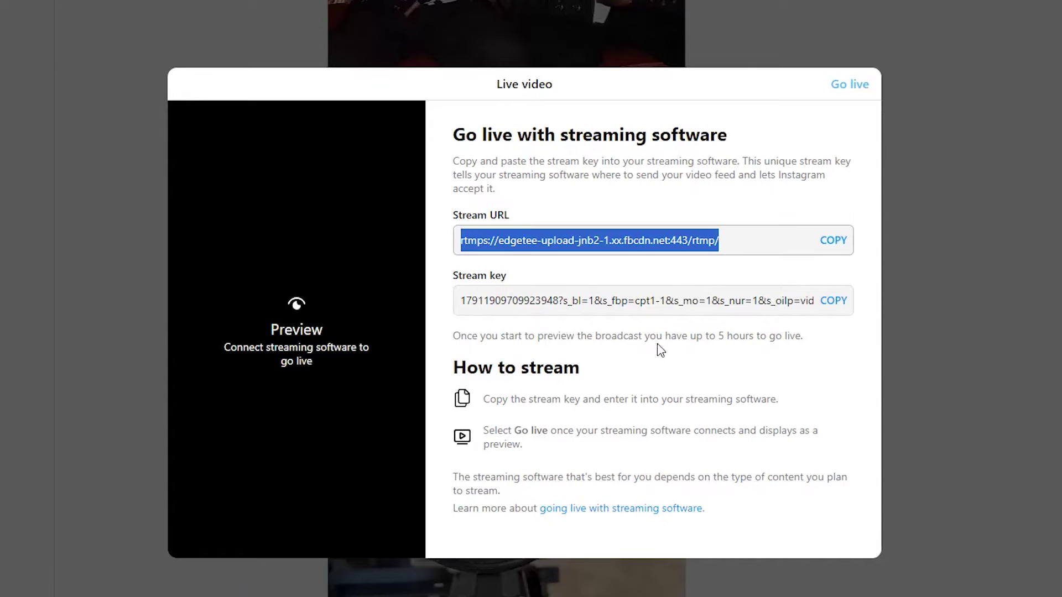
# Step: Copy the Instagram stream key from Chrome and replace the existing key in OBS Studio's vertical streaming settings with it
pyautogui.click(833, 302)
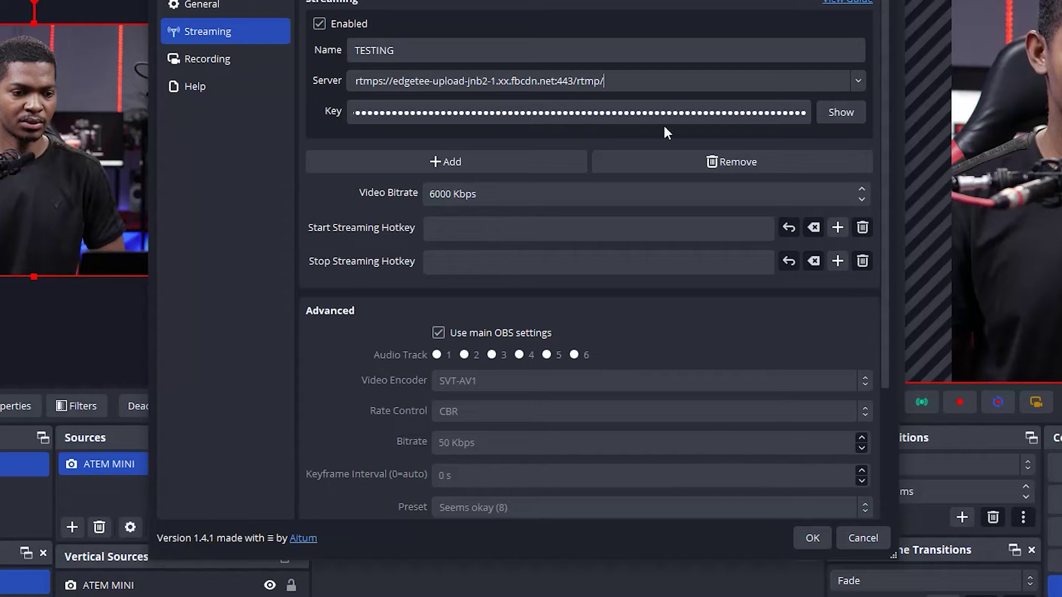
pyautogui.click(774, 114)
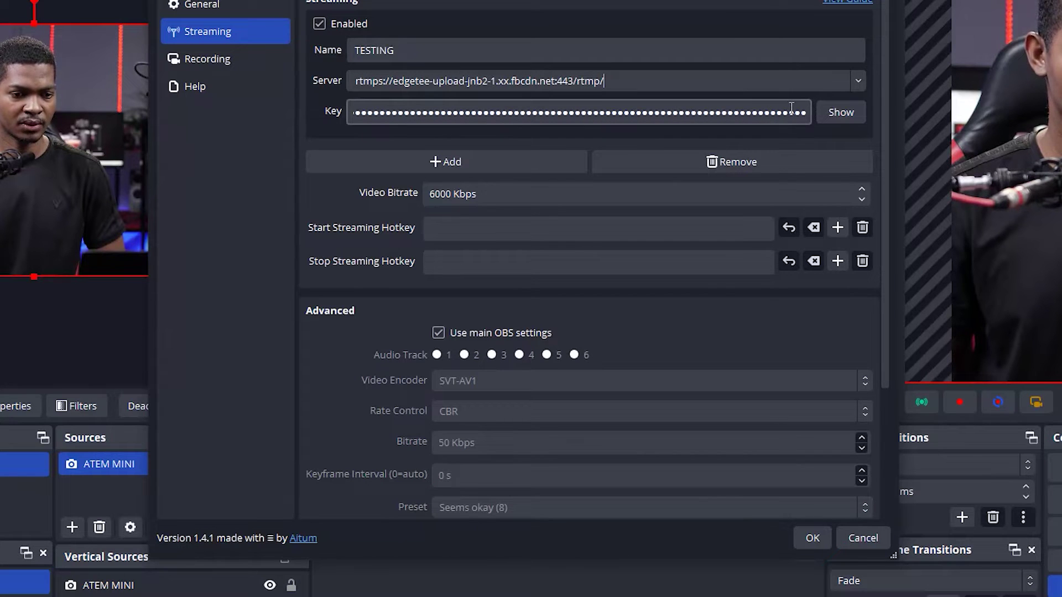
pyautogui.moveTo(802, 114); pyautogui.dragTo(396, 119)
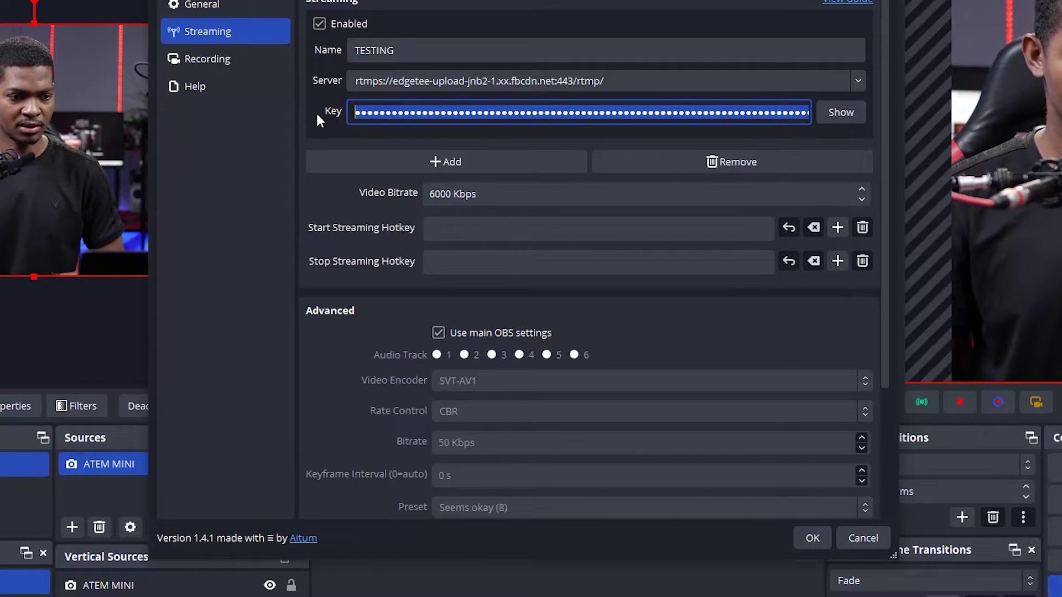
pyautogui.press('BackSpace')
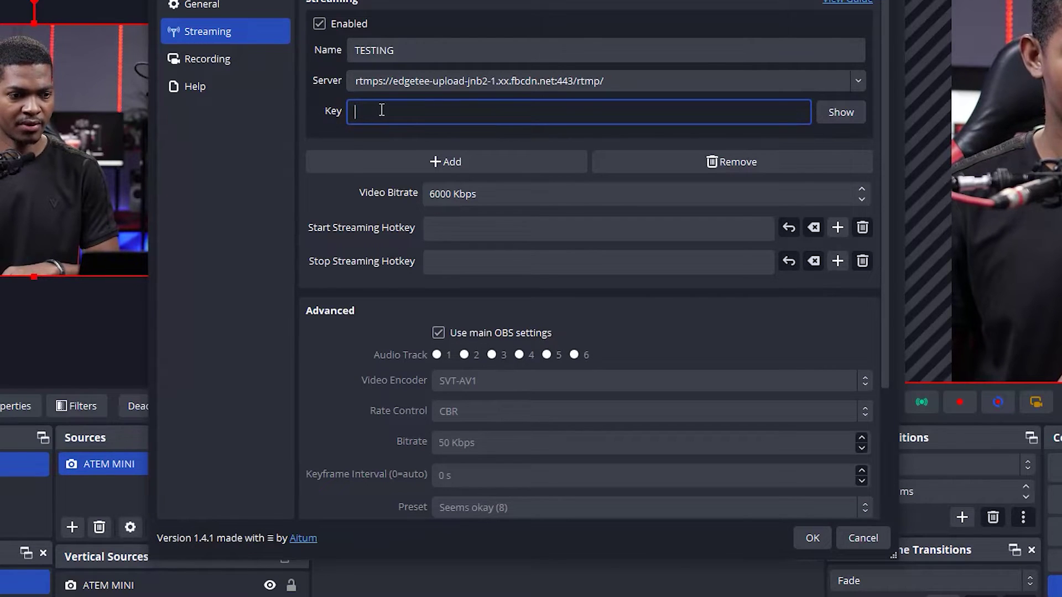
pyautogui.hotkey('ctrl', 'v')
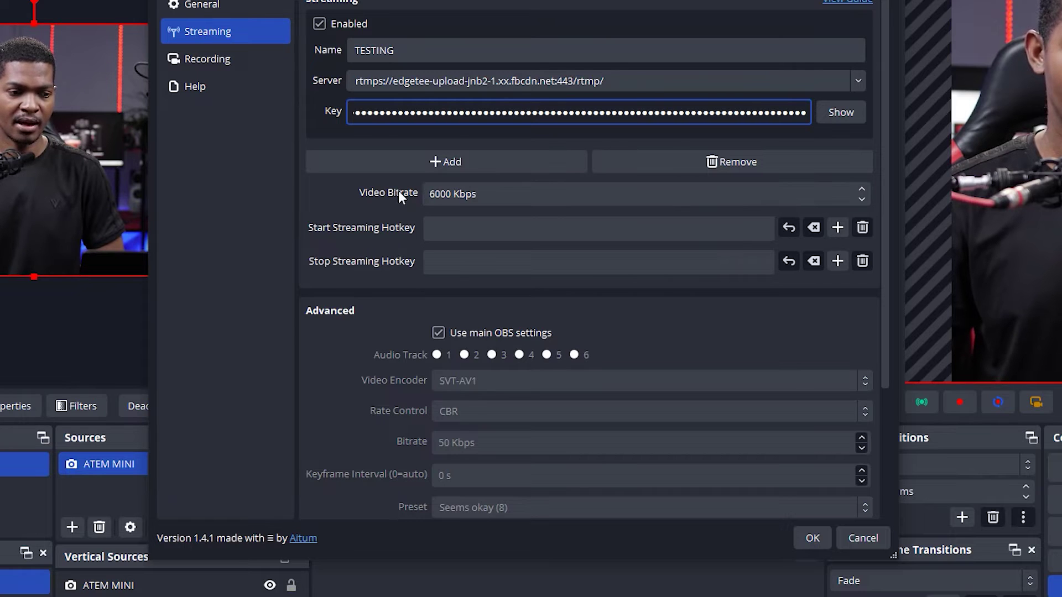
# Step: Search for "internet speed test" in a new Chrome tab and run Google's speed test to judge the video bitrate
pyautogui.click(537, 192)
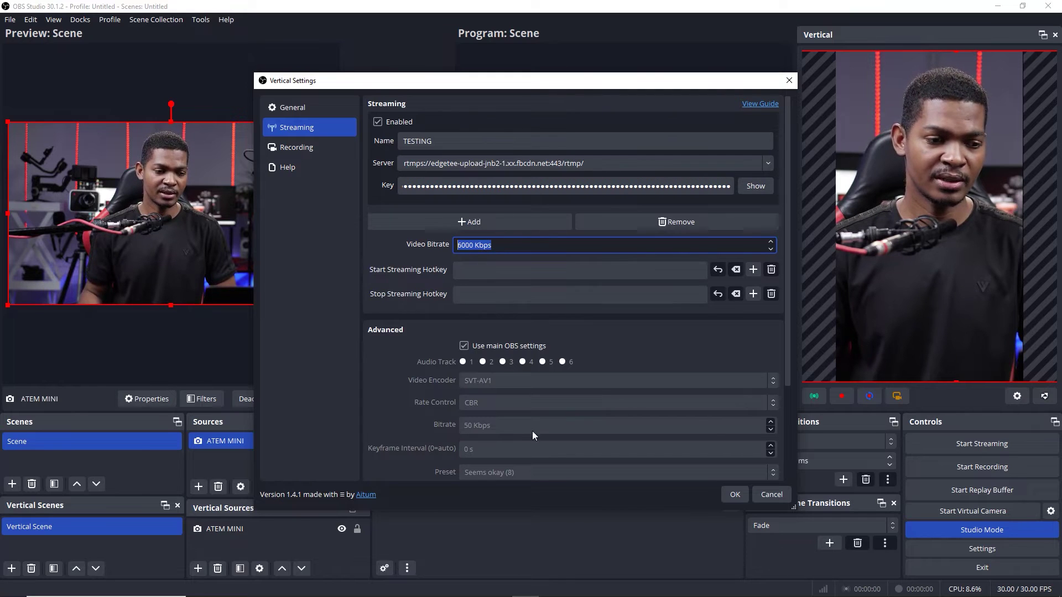
pyautogui.moveTo(525, 592)
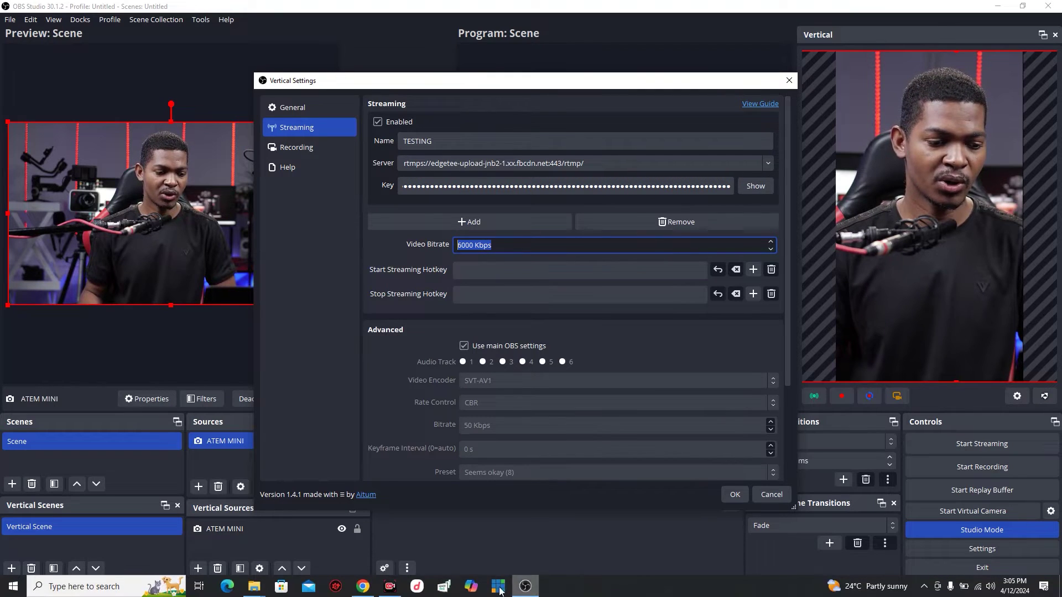
pyautogui.click(362, 587)
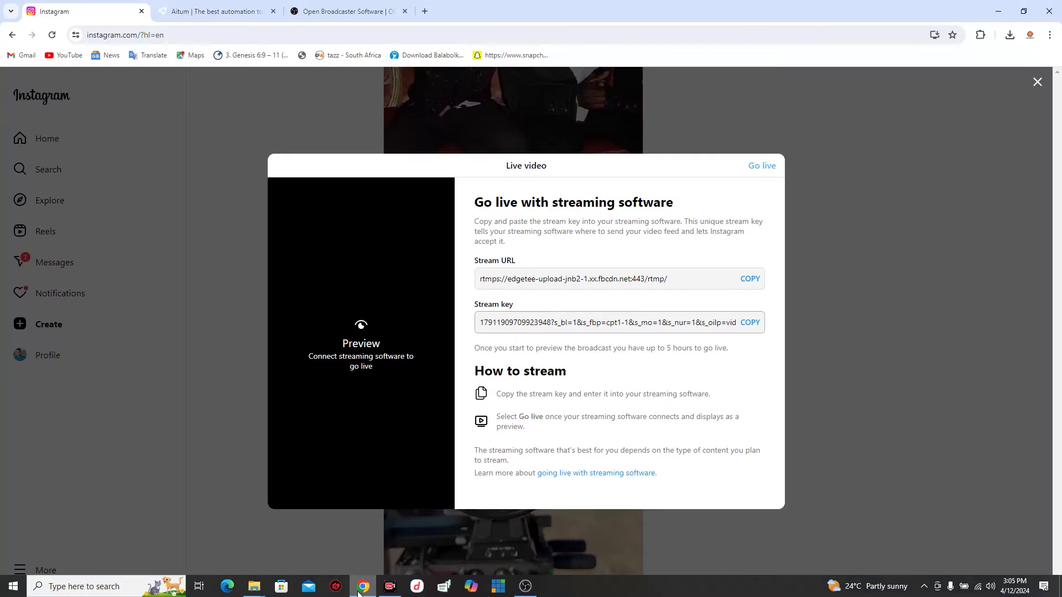
pyautogui.click(424, 11)
pyautogui.write('INTE')
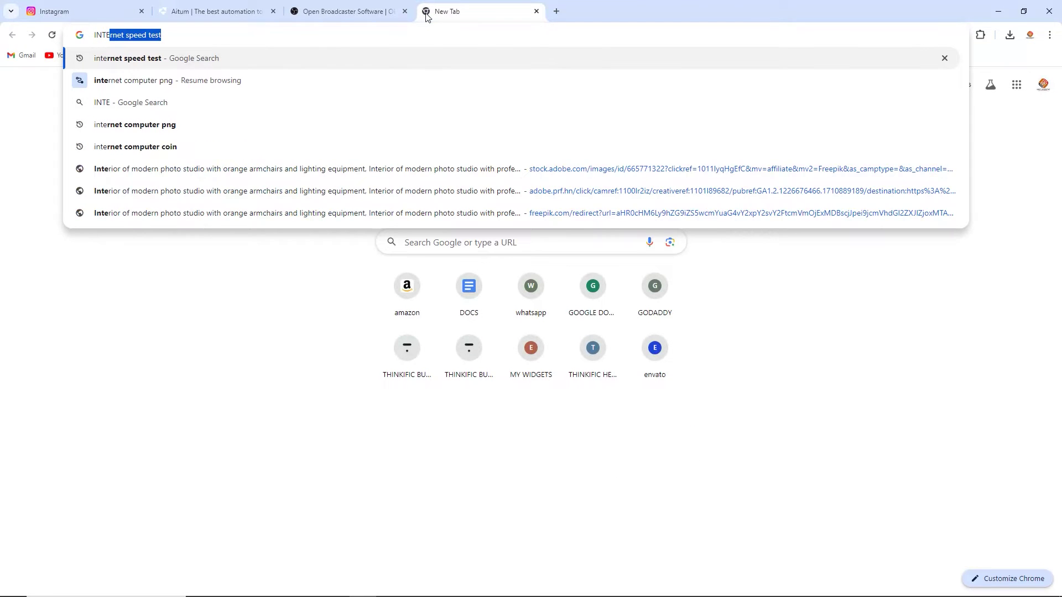
pyautogui.press('Return')
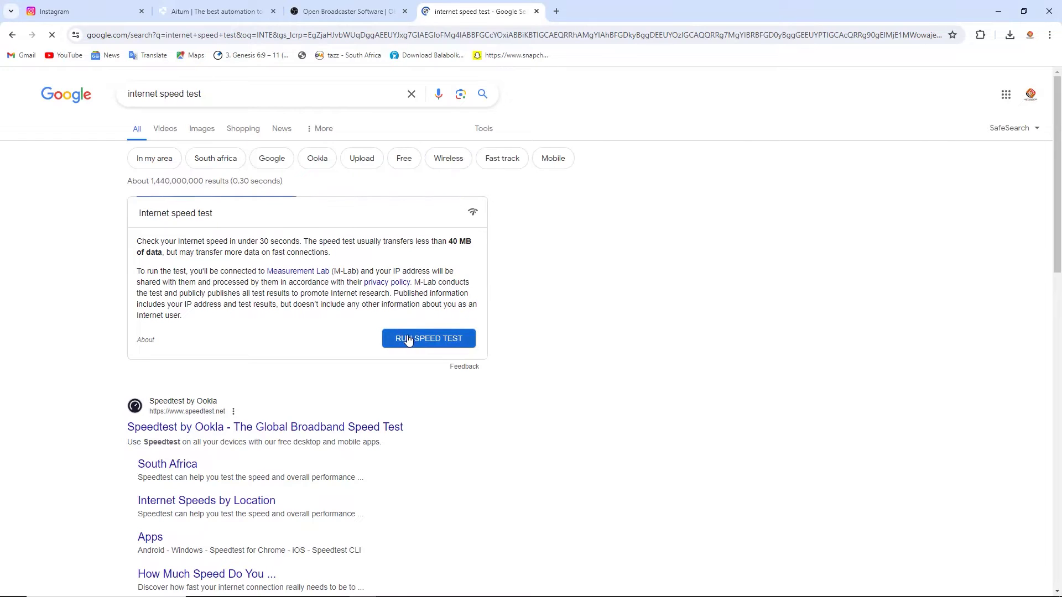
pyautogui.click(410, 338)
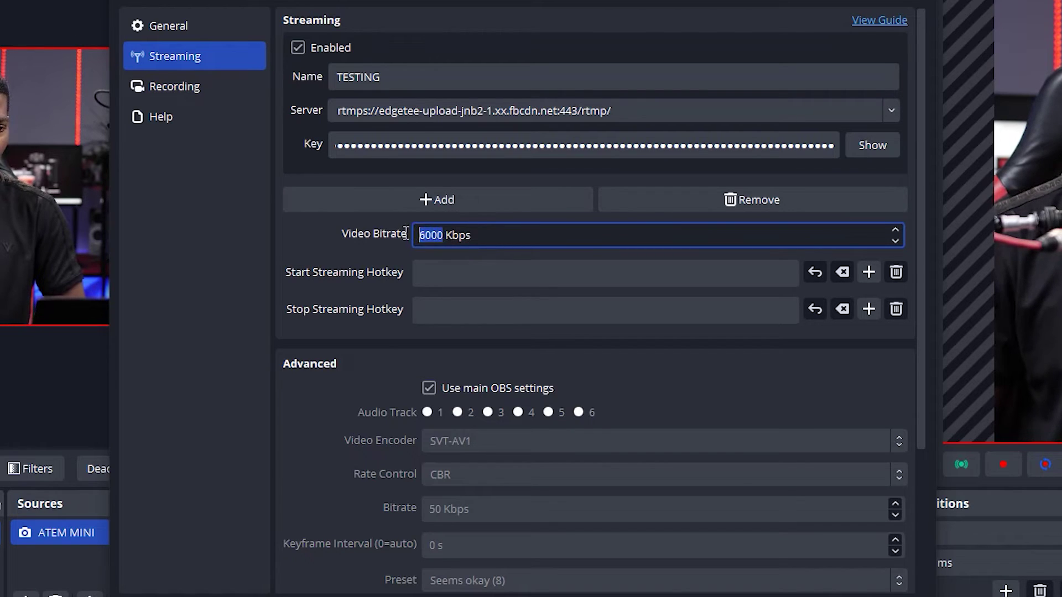
# Step: Set the vertical stream's video bitrate to 4000 Kbps in OBS Studio and accept the settings
pyautogui.write('4000')
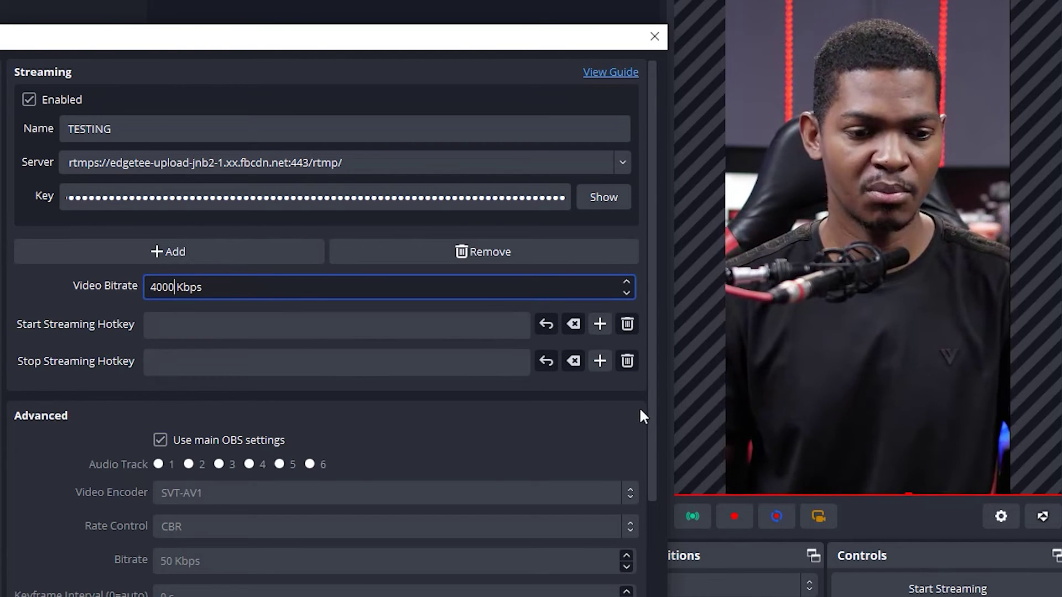
pyautogui.moveTo(655, 420); pyautogui.dragTo(643, 375)
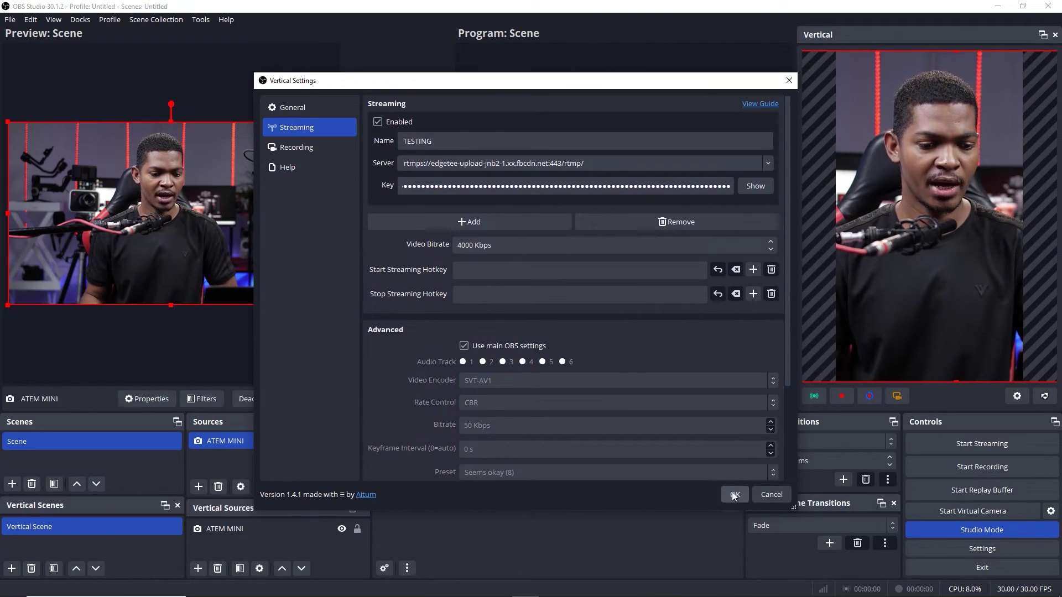
pyautogui.click(735, 495)
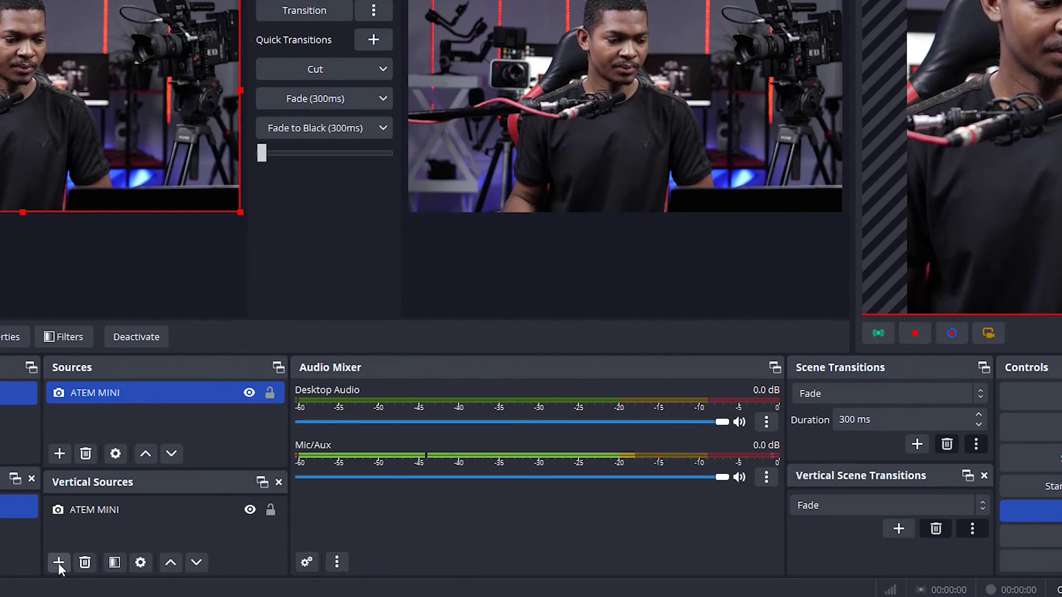
# Step: Add a new Image source to the vertical scene using PEDRO.png from the LUMIX (E:) drive
pyautogui.click(59, 563)
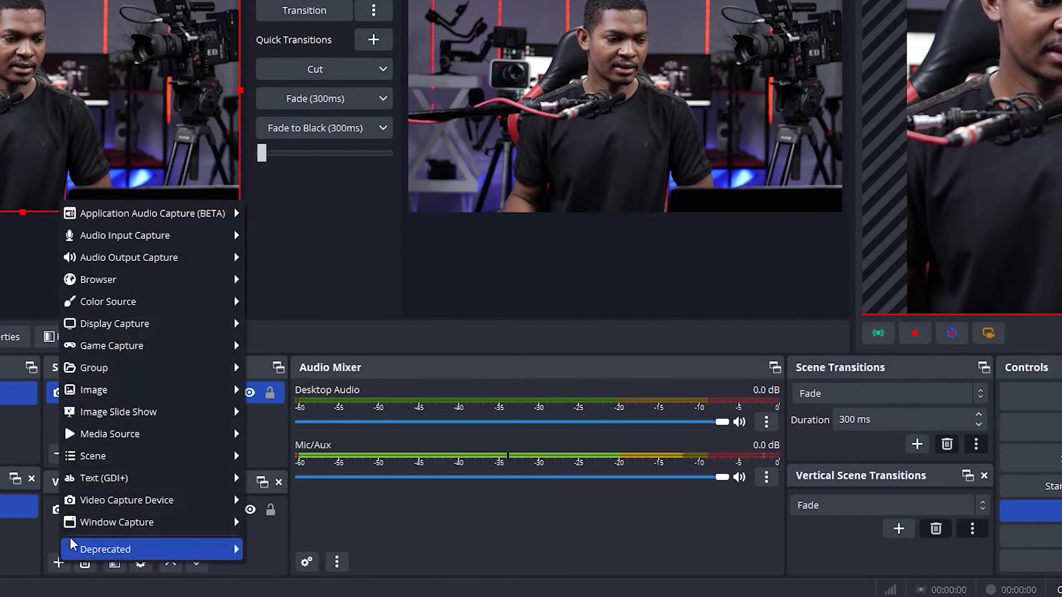
pyautogui.moveTo(146, 391)
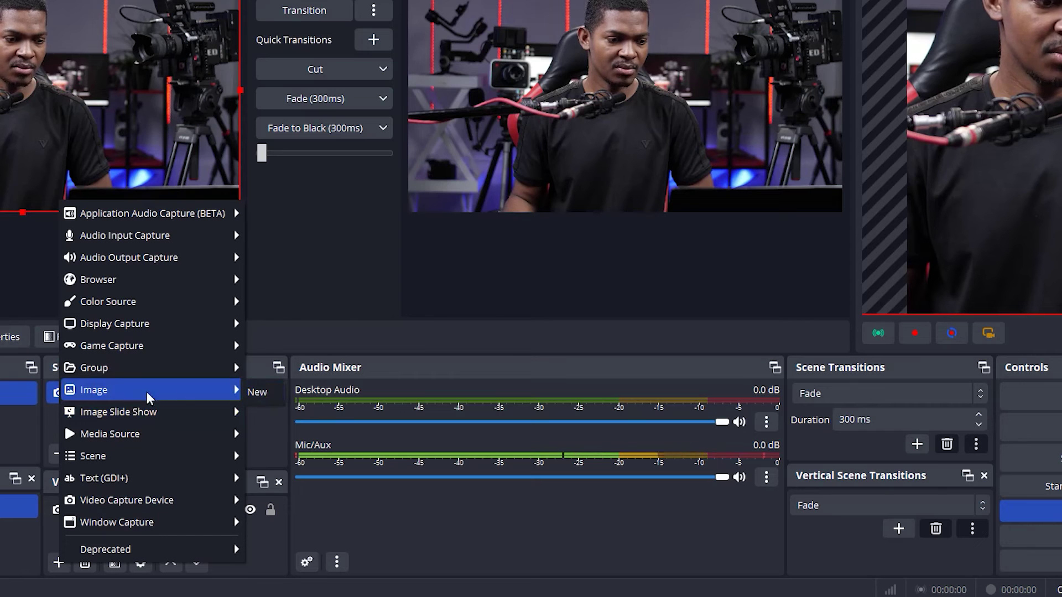
pyautogui.click(264, 391)
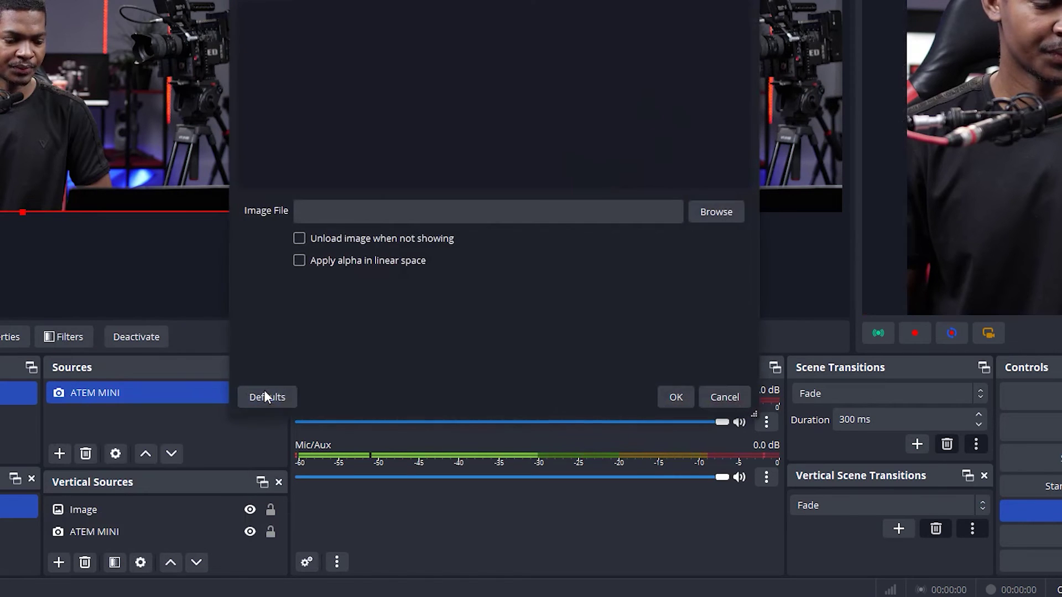
pyautogui.click(706, 211)
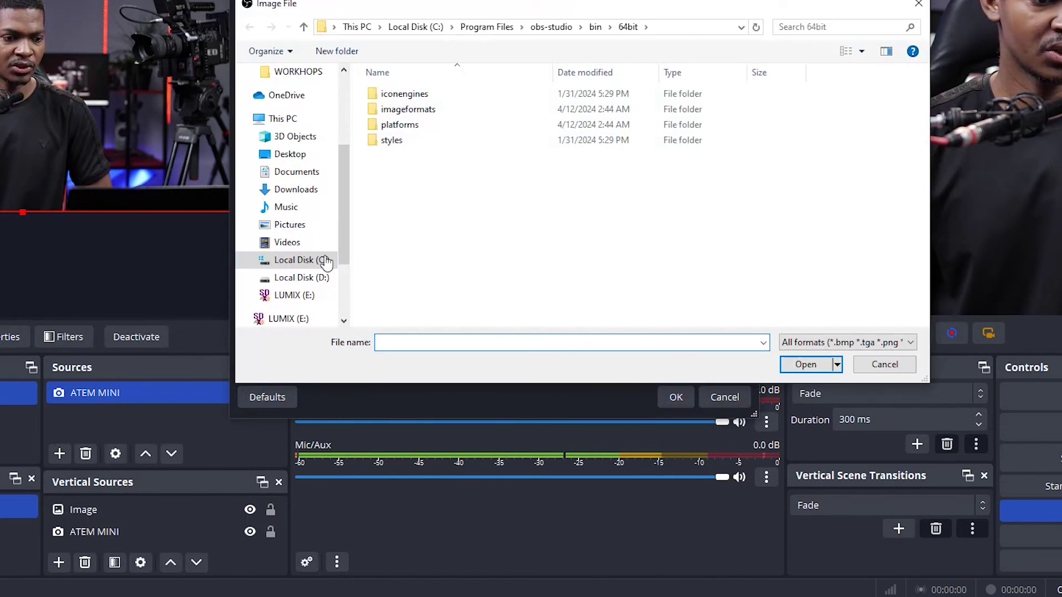
pyautogui.click(289, 303)
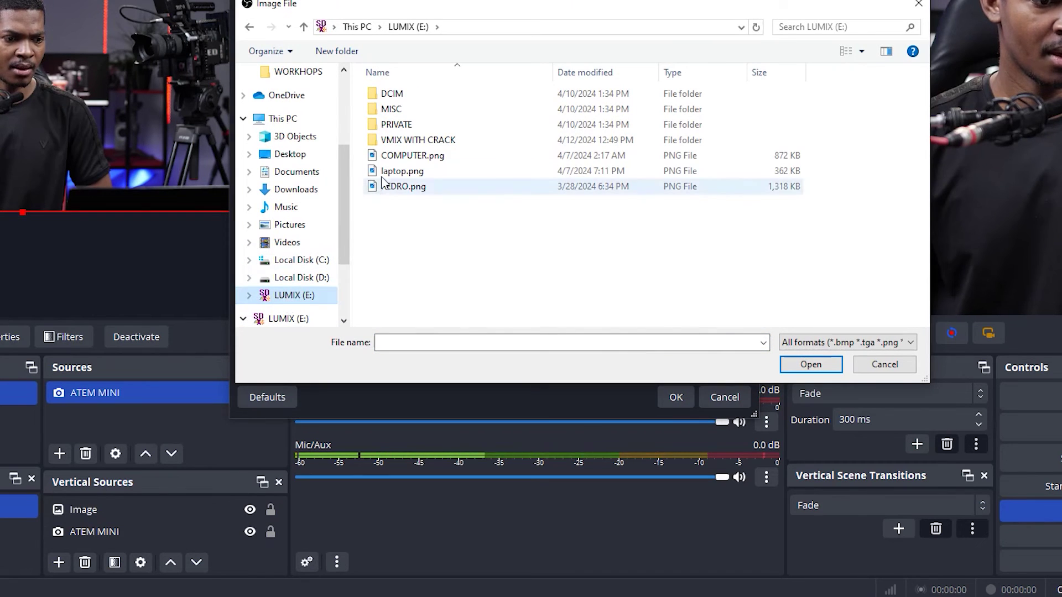
pyautogui.click(397, 191)
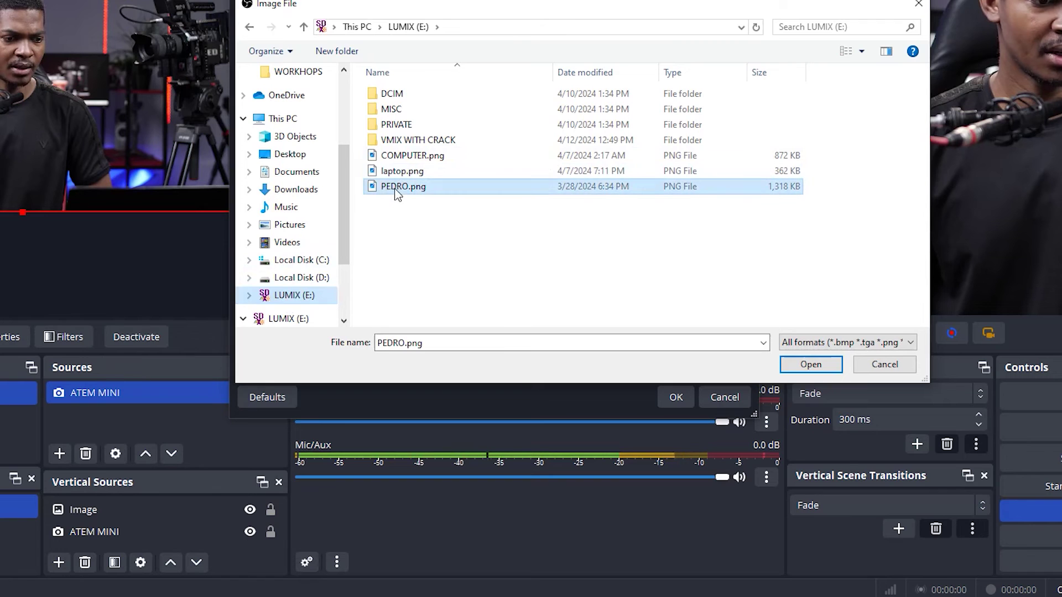
pyautogui.click(812, 364)
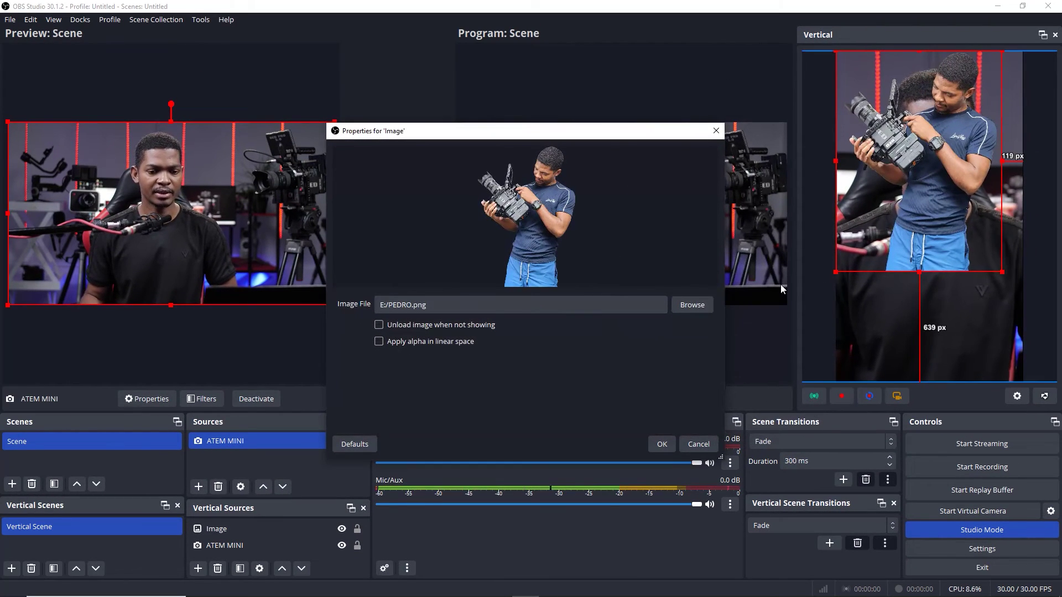
pyautogui.click(662, 444)
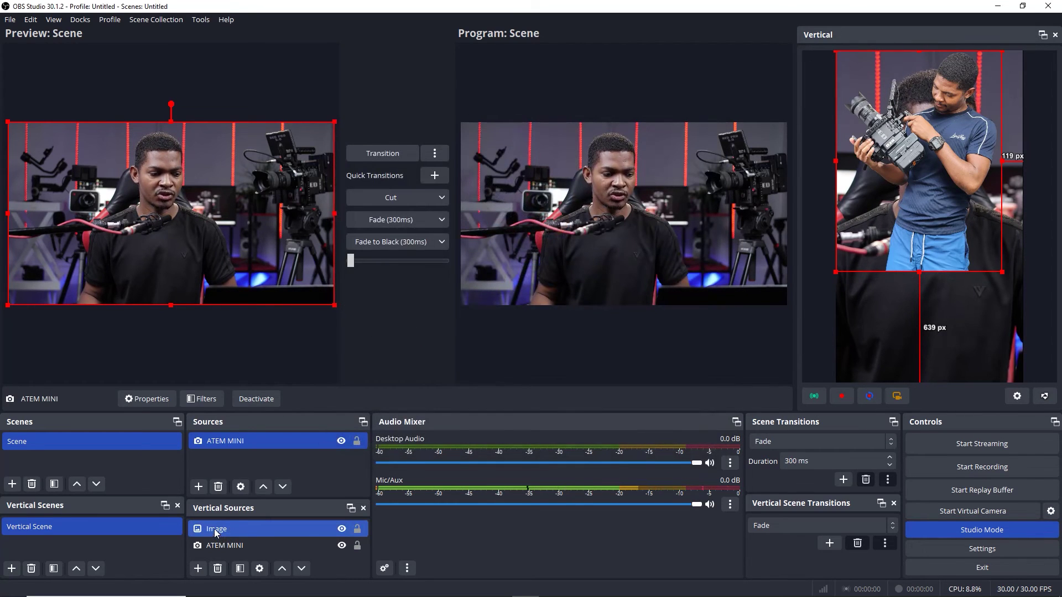
# Step: Move the overlay image down to the lower edge of the vertical canvas, then hide the image source
pyautogui.click(882, 254)
pyautogui.moveTo(931, 210); pyautogui.dragTo(940, 312)
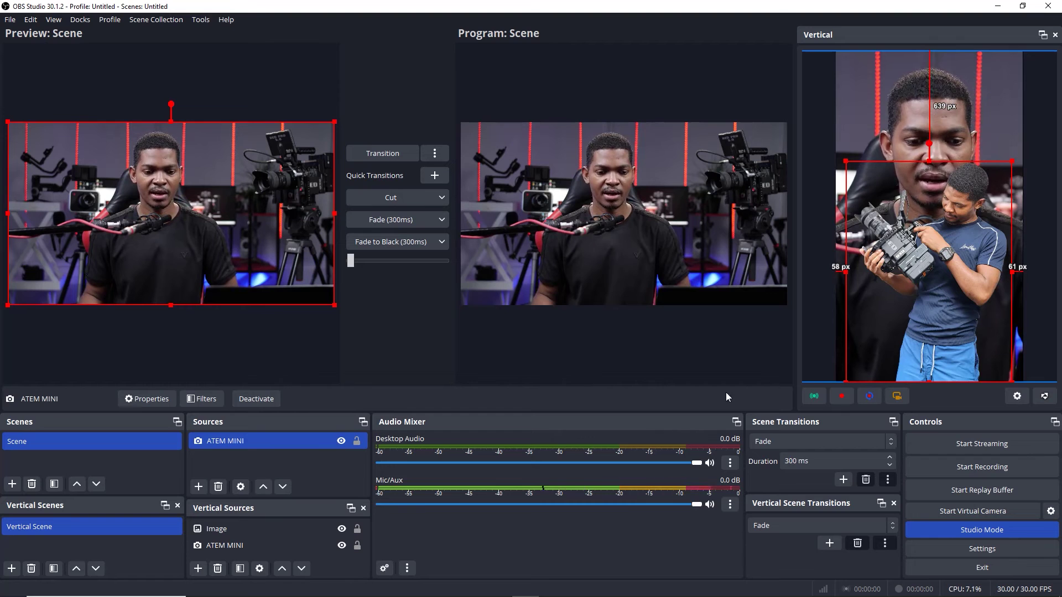
pyautogui.click(230, 545)
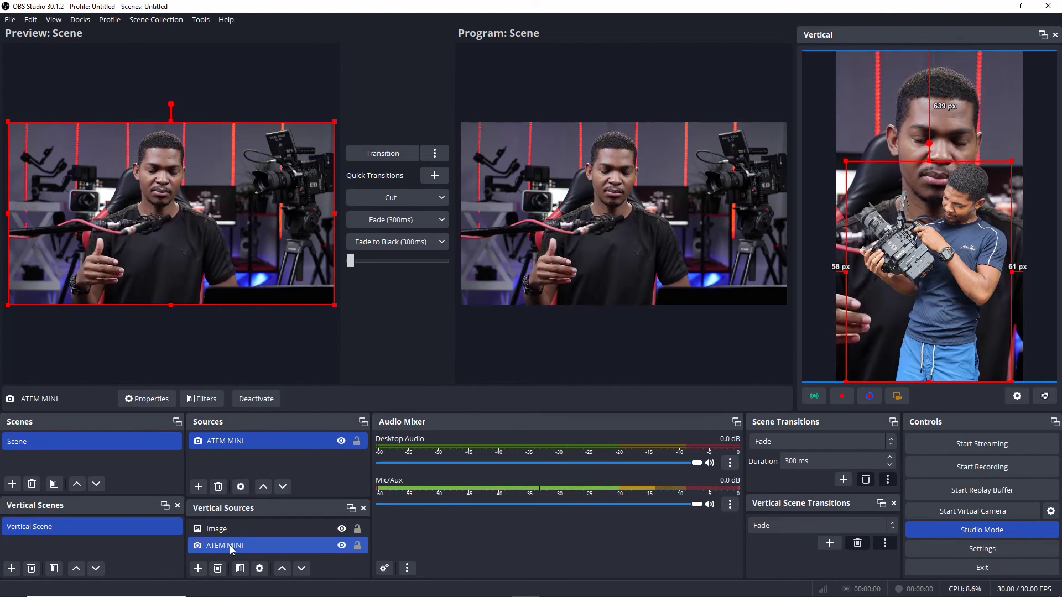
pyautogui.click(238, 531)
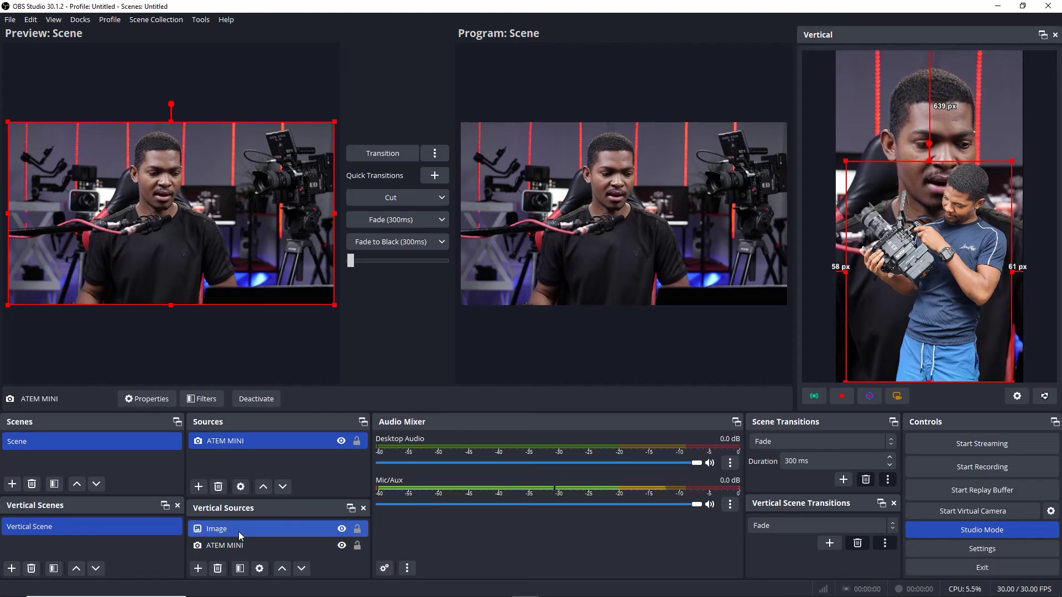
pyautogui.click(342, 528)
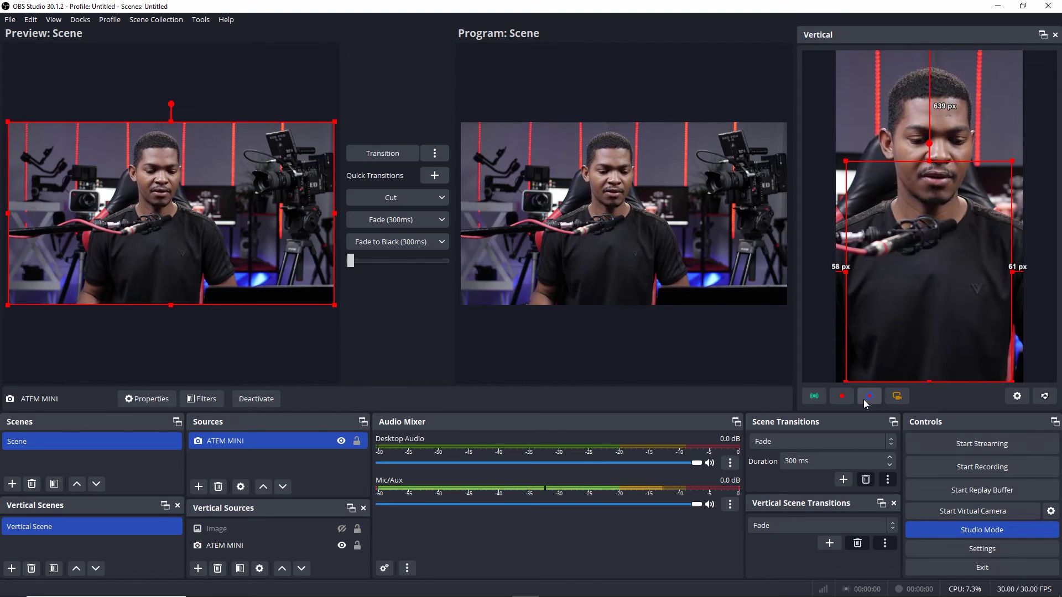
pyautogui.click(256, 542)
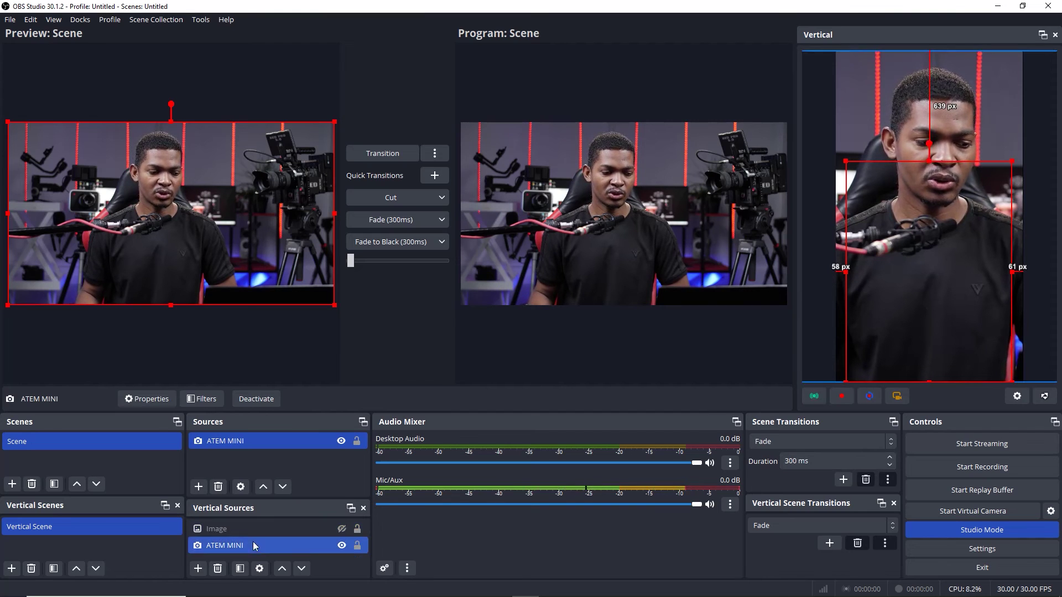
pyautogui.click(243, 553)
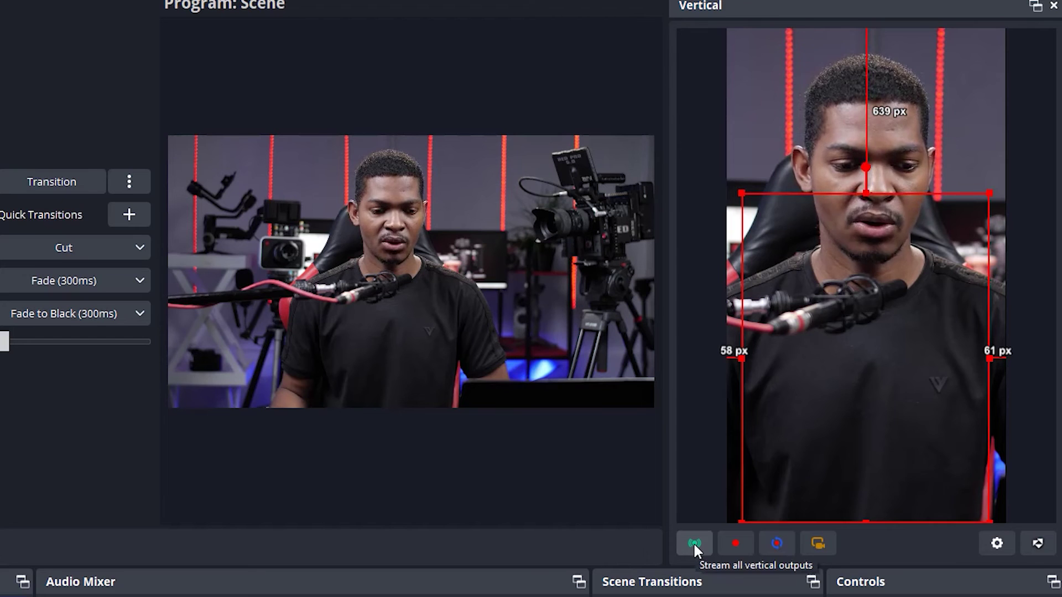
# Step: Start streaming all vertical outputs and switch to Instagram in Chrome to check the live video preview
pyautogui.click(693, 544)
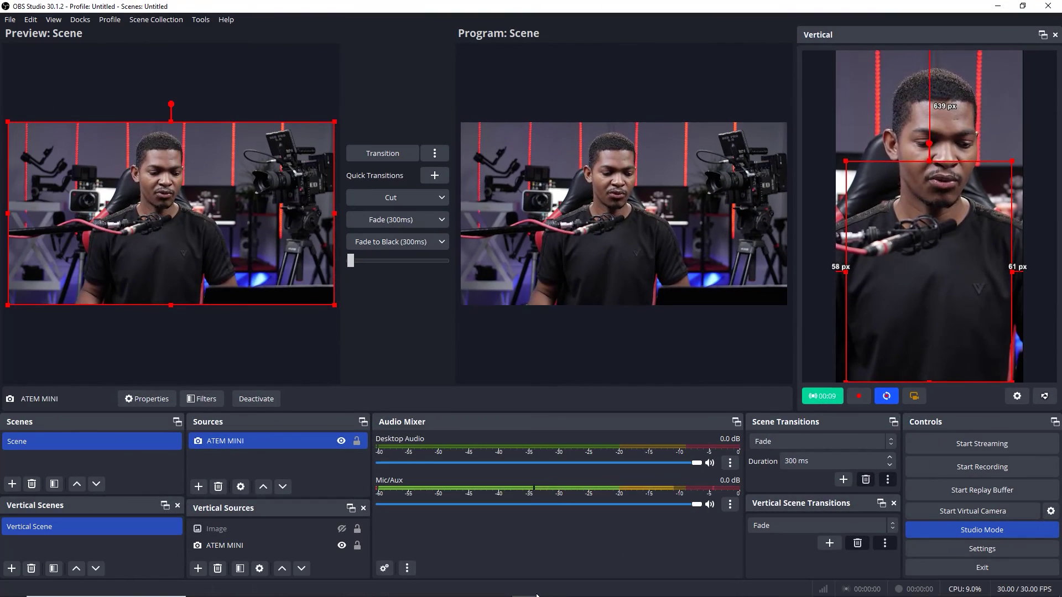
pyautogui.moveTo(363, 587)
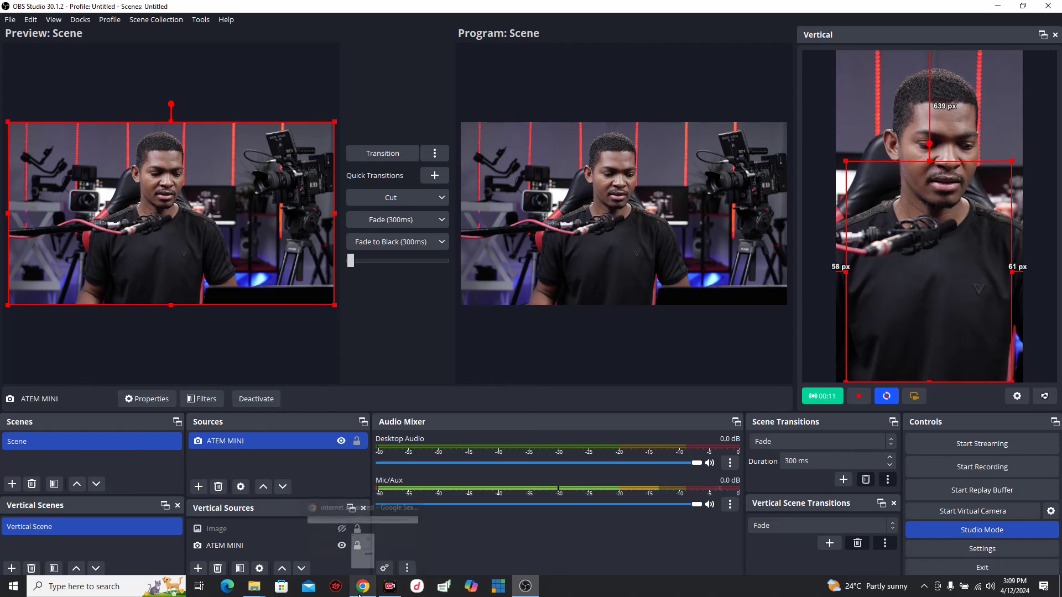
pyautogui.click(371, 554)
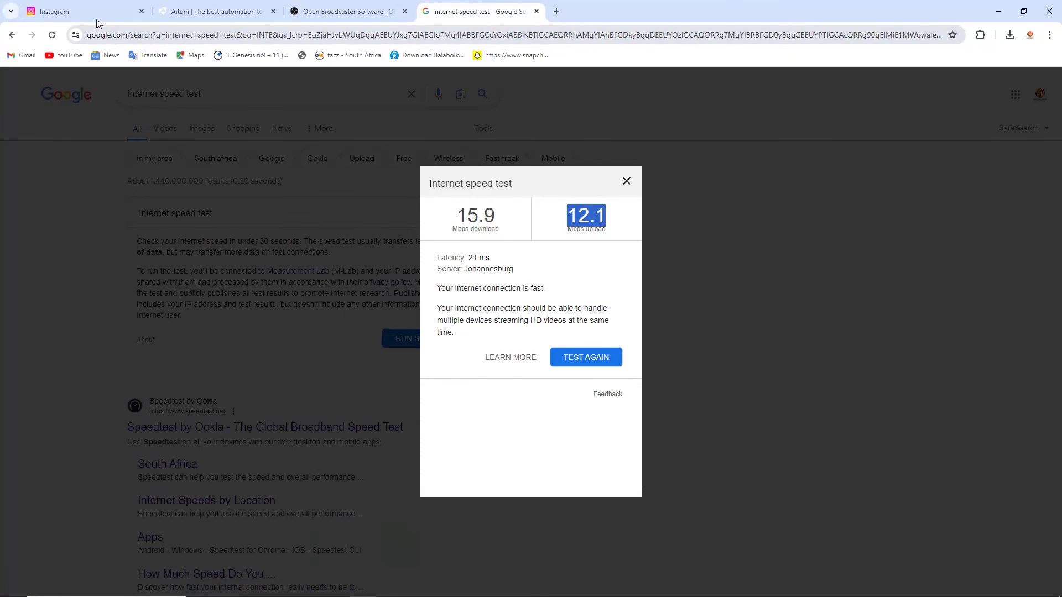
pyautogui.click(84, 16)
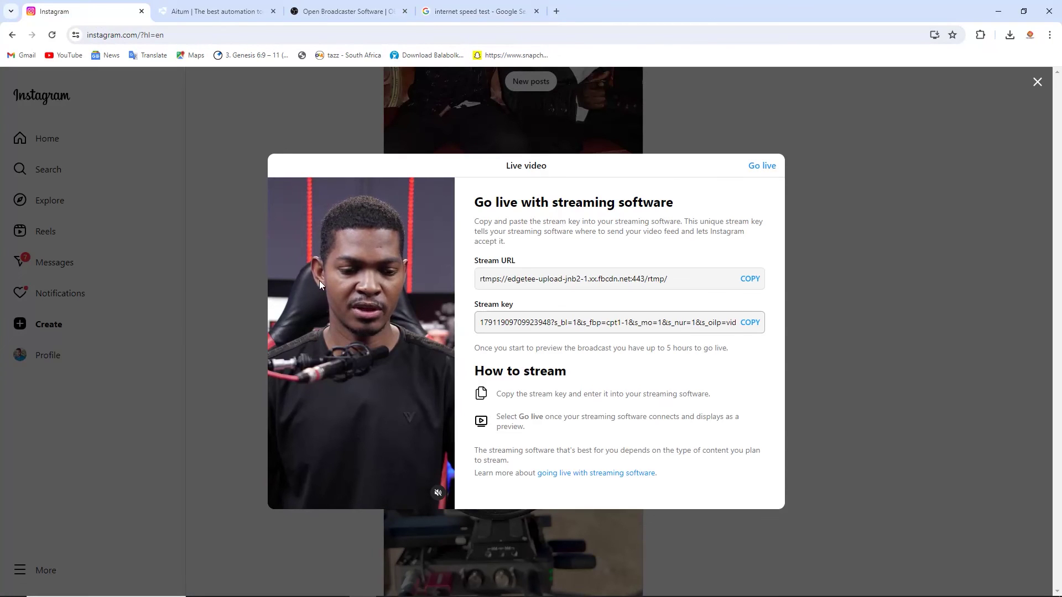